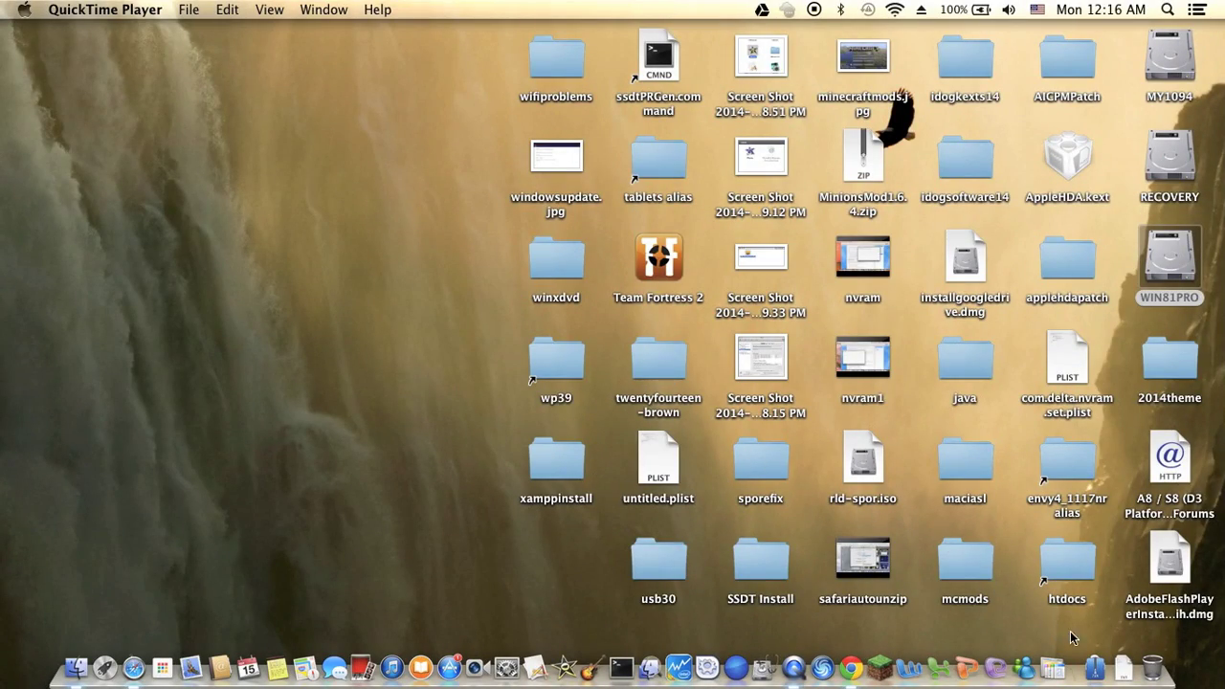
Show the Dock's Applications stack and scroll its grid down to the iMovie icons.
left_click(1095, 660)
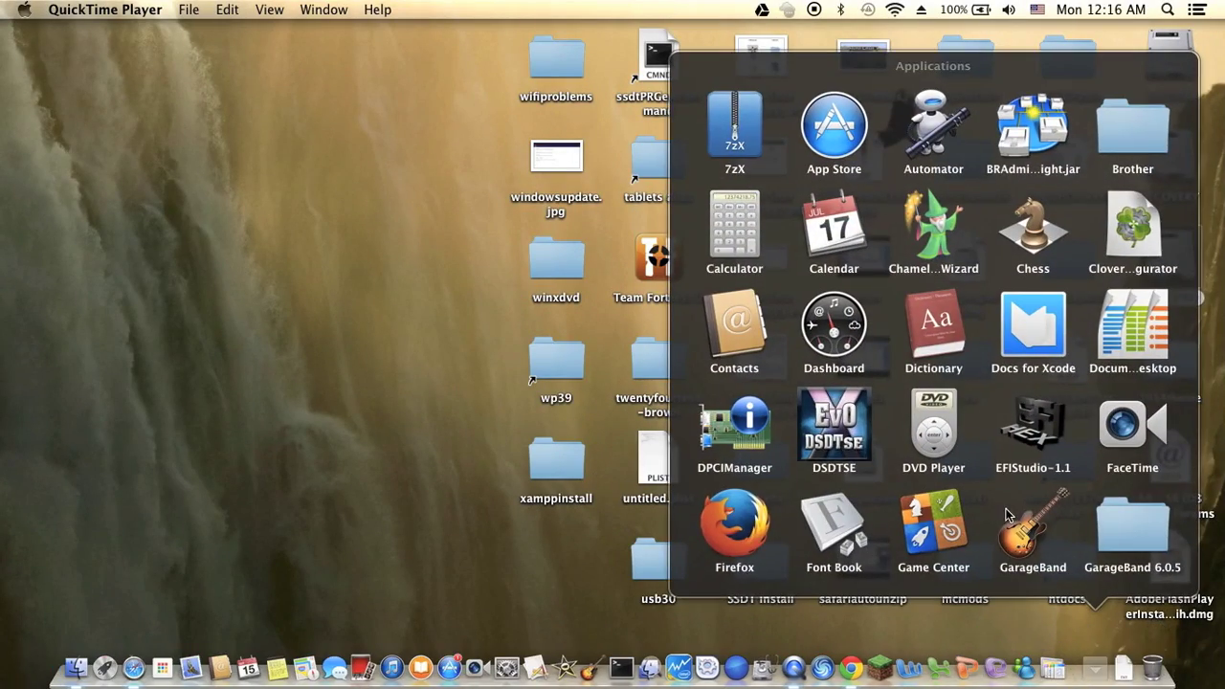
scroll(1009, 516, "down", 2)
scroll(1006, 515, "down", 5)
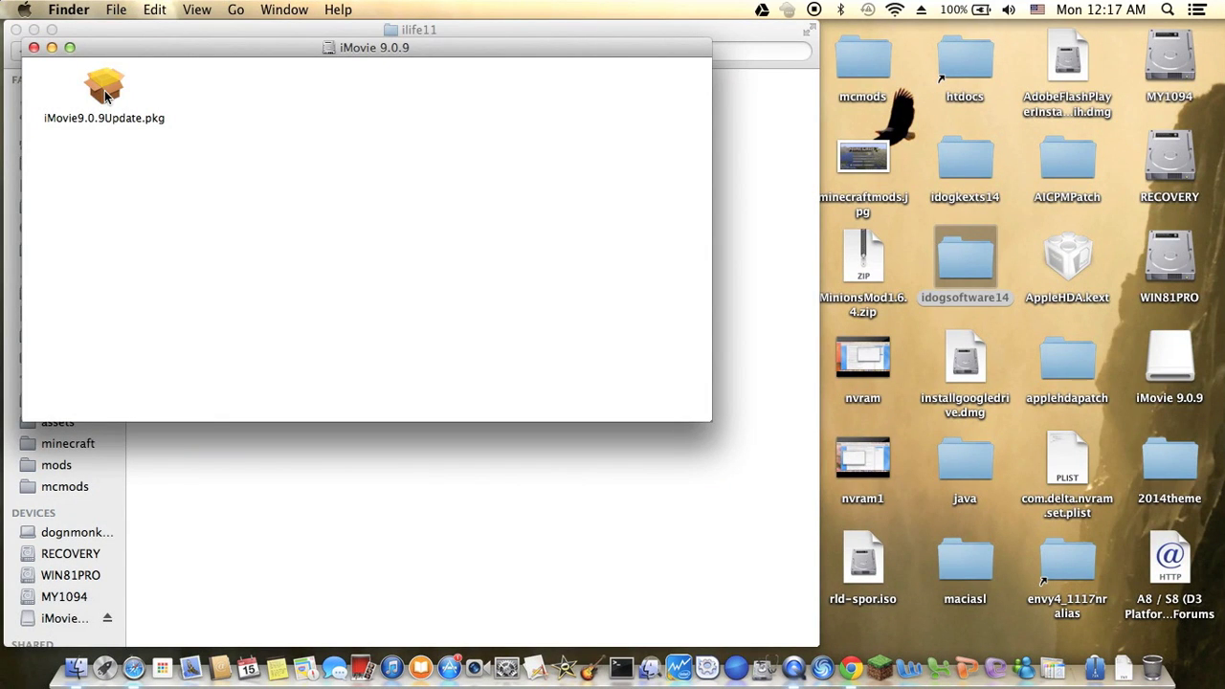
double_click(105, 92)
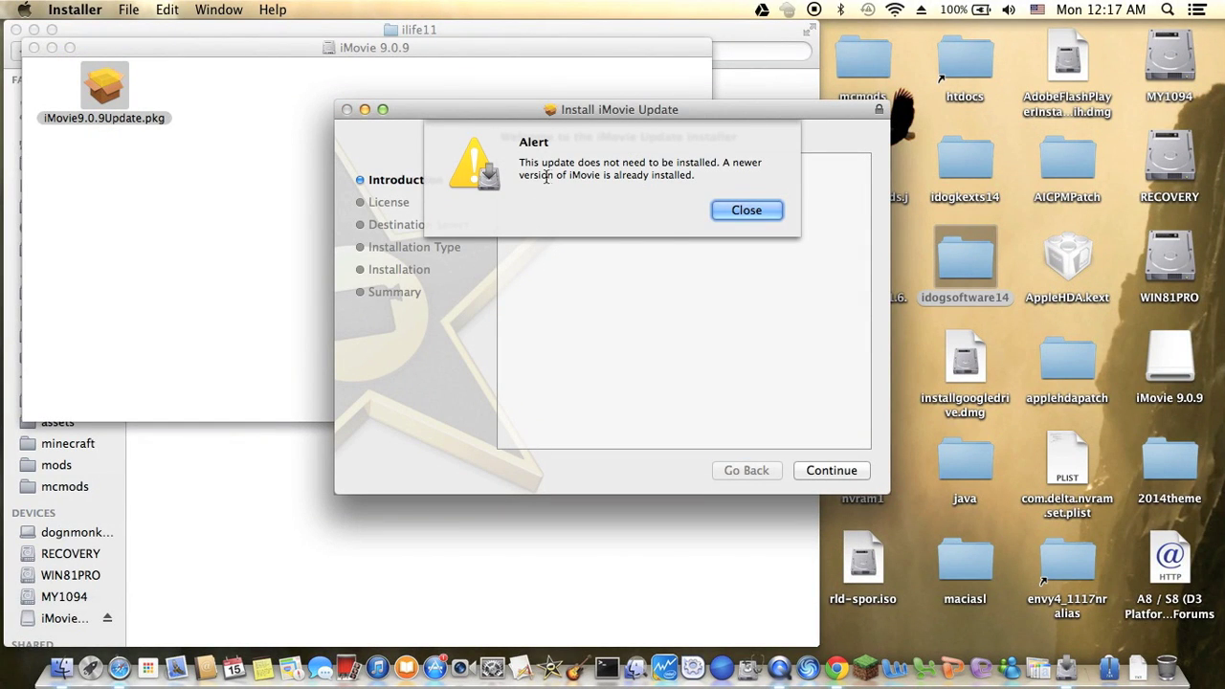
left_click(750, 210)
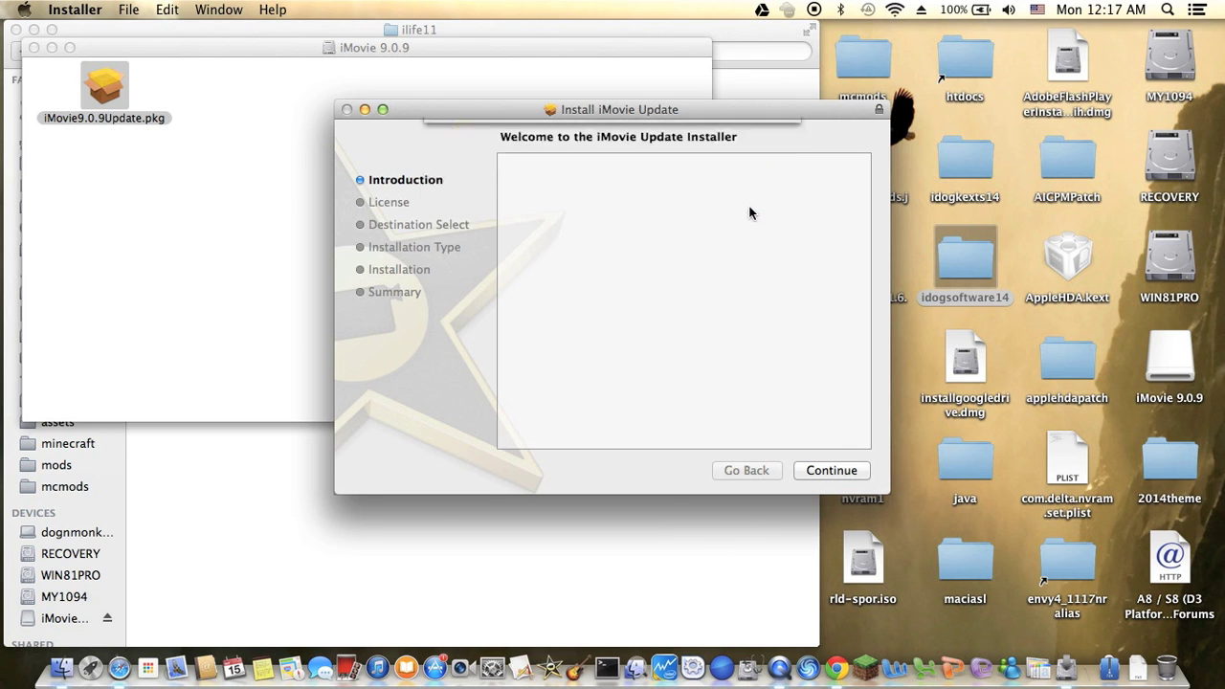
left_click(34, 47)
Move the iMovie app from Applications to the Trash with the admin password, then open the iMovie 9.0 folder.
left_click(16, 30)
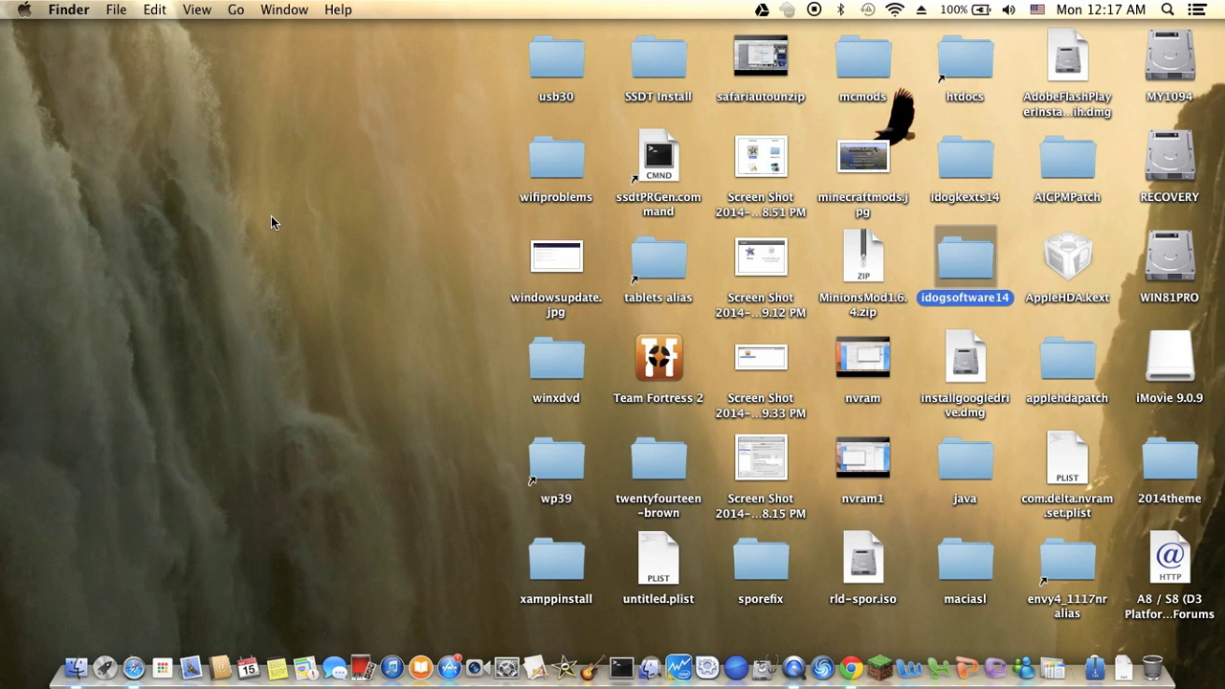
key("super+shift+a")
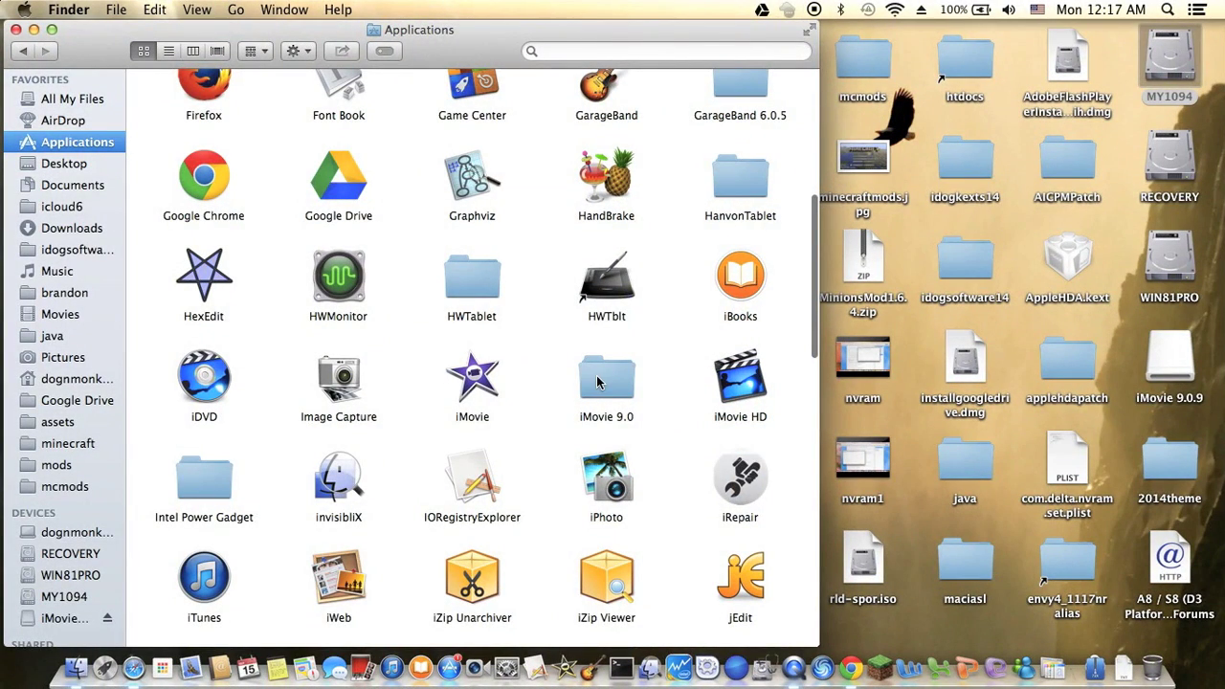
left_click(470, 382)
right_click(471, 365)
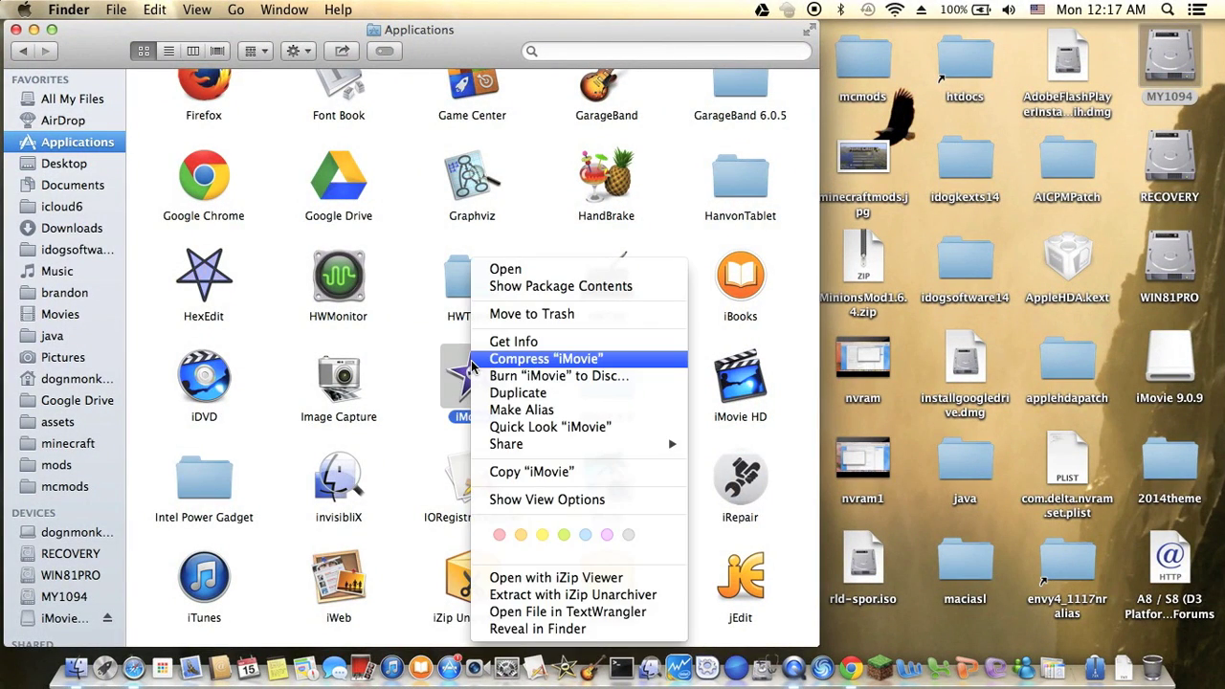
left_click(505, 324)
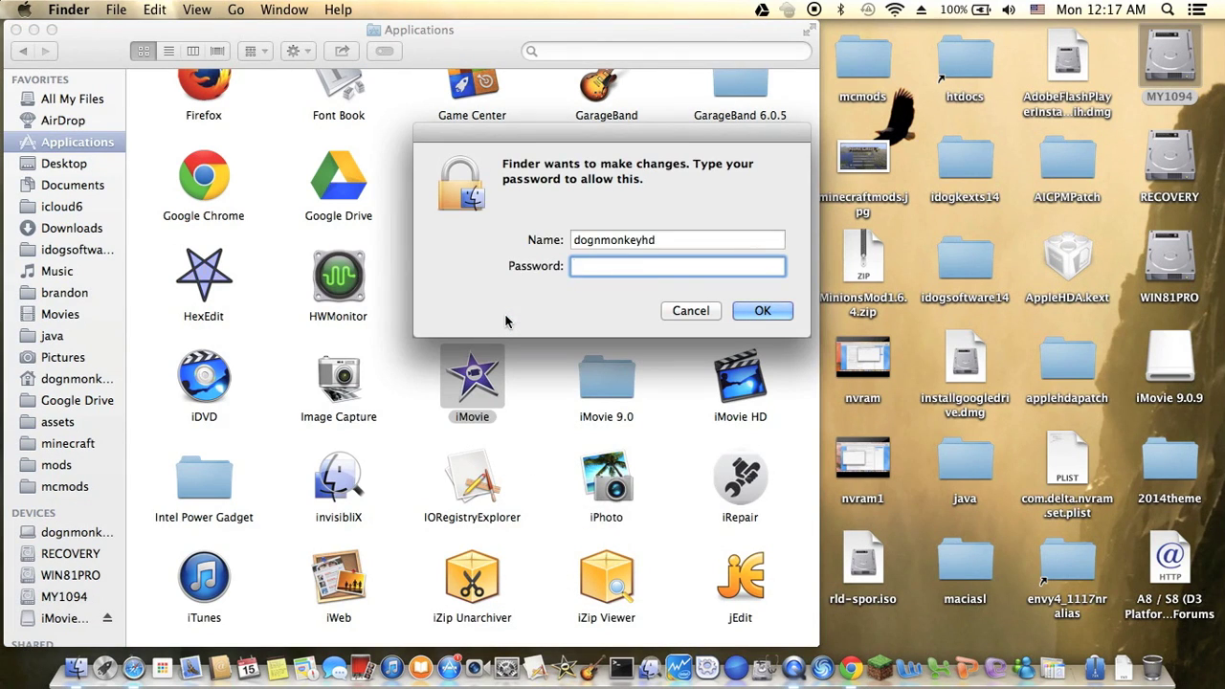
type("passwo")
key("Return")
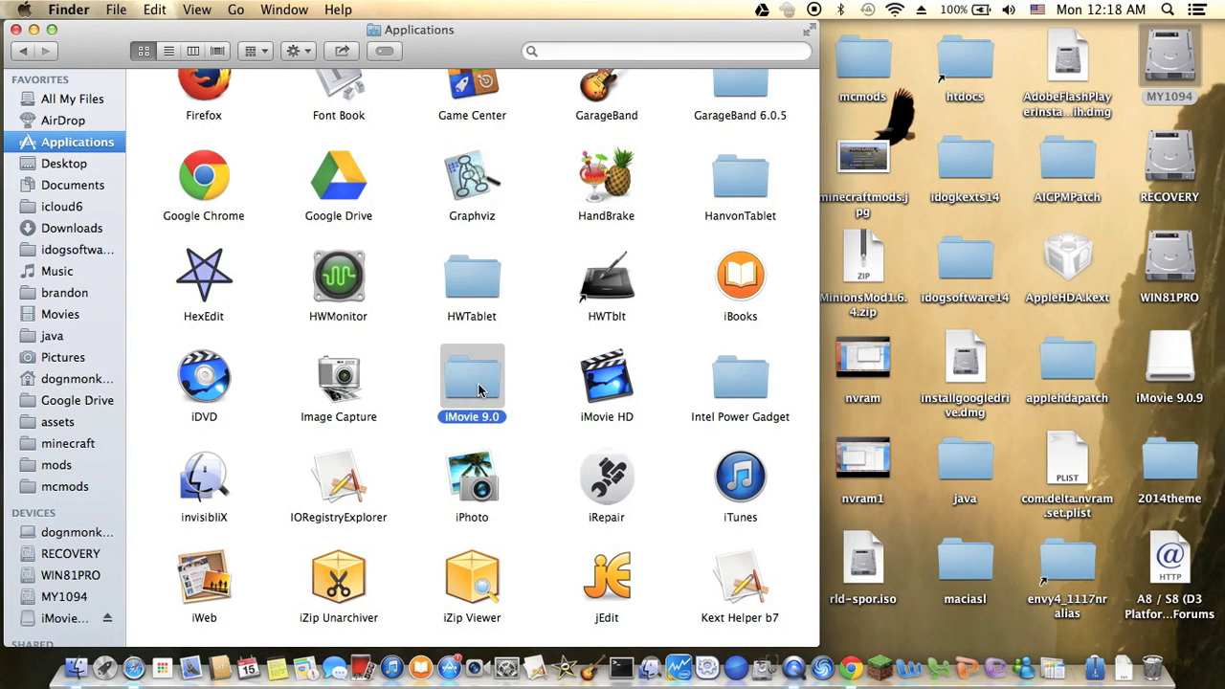
double_click(481, 390)
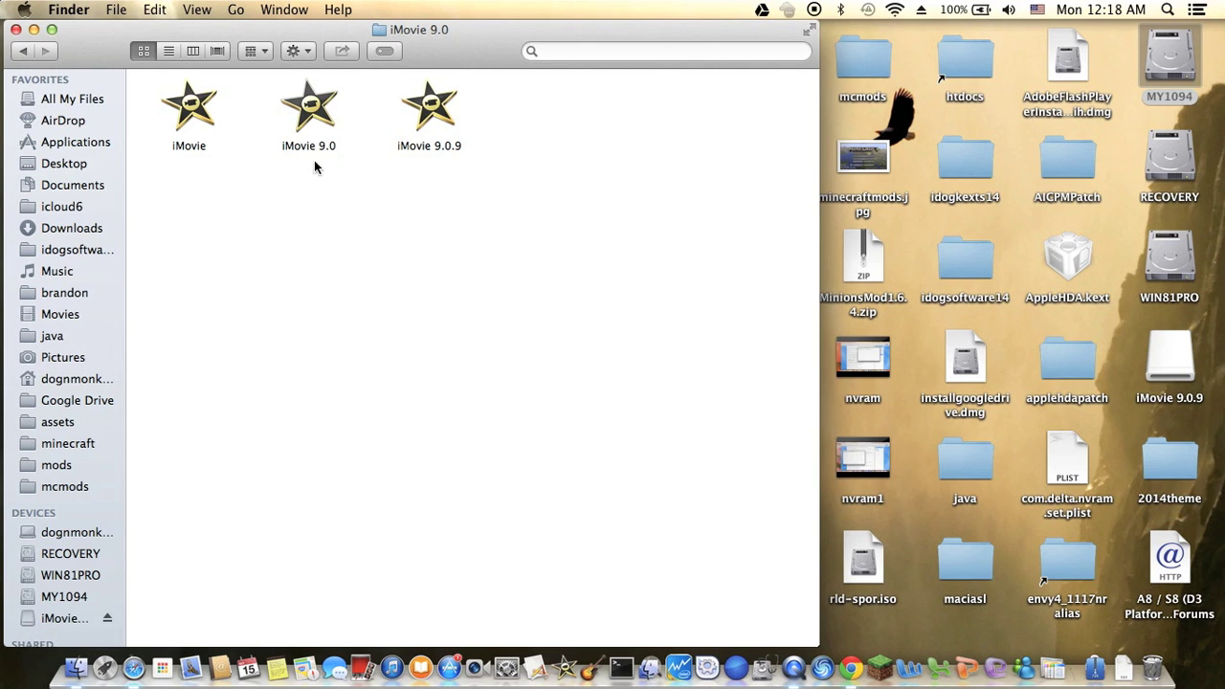
Copy the iMovie 9.0 app and paste the copy into the Applications folder.
left_click(314, 123)
right_click(316, 122)
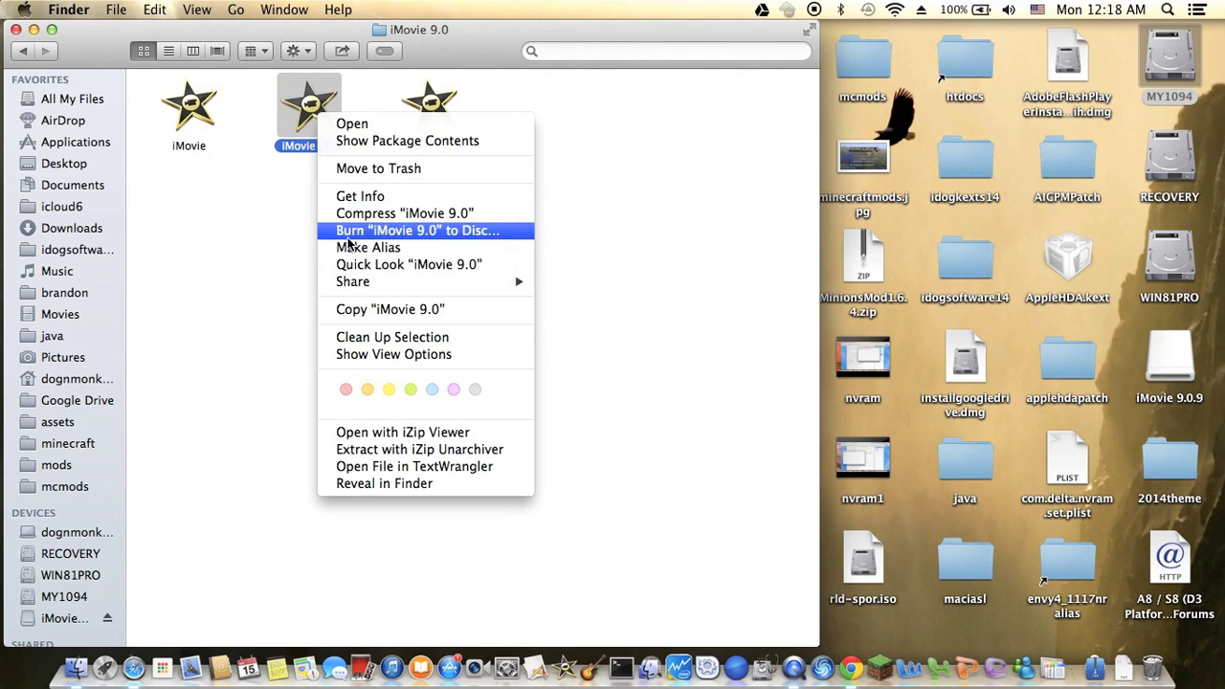
left_click(354, 309)
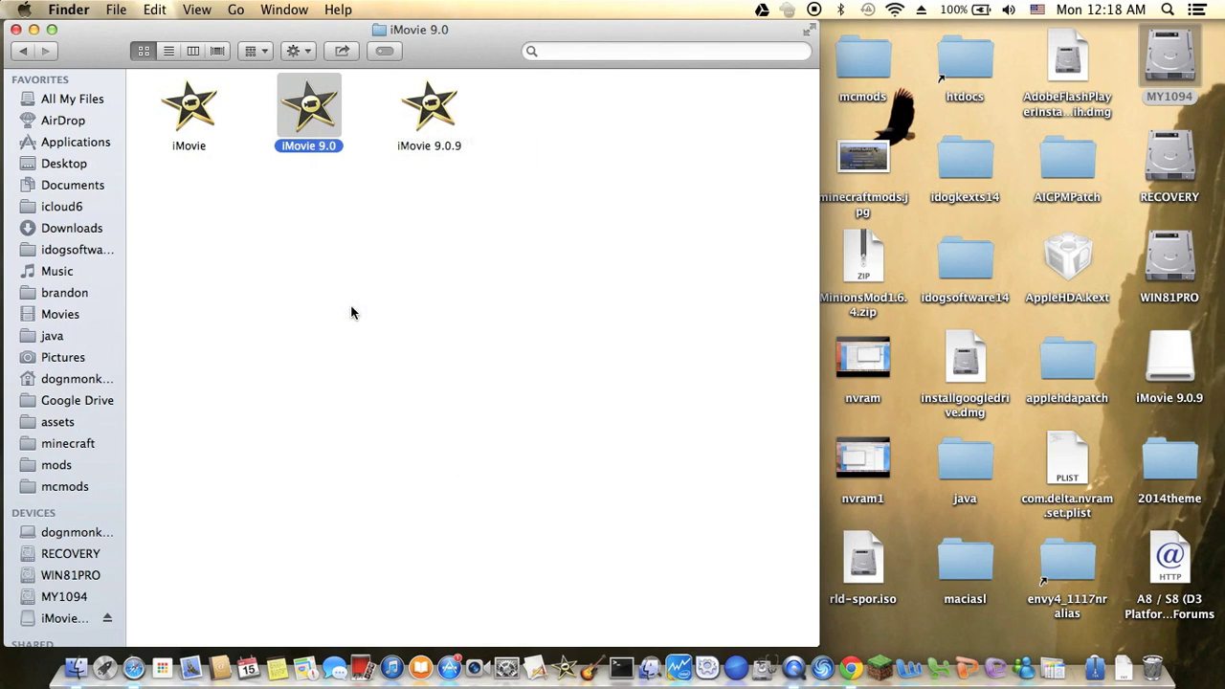
left_click(22, 51)
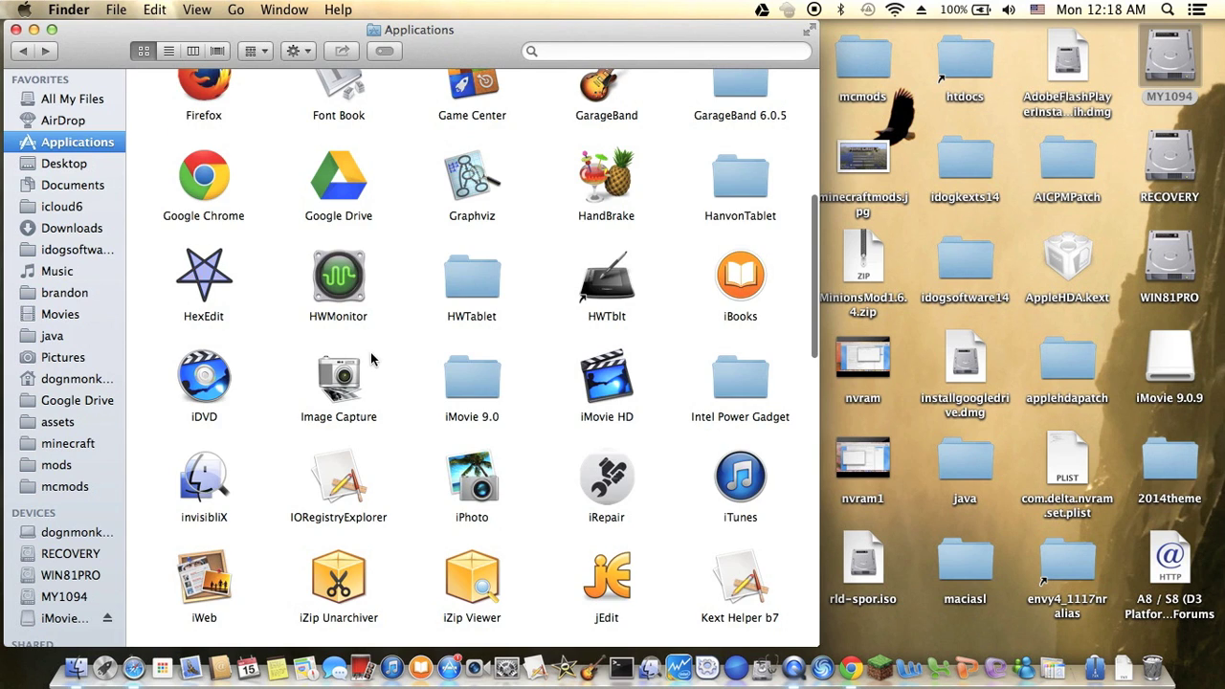
right_click(393, 361)
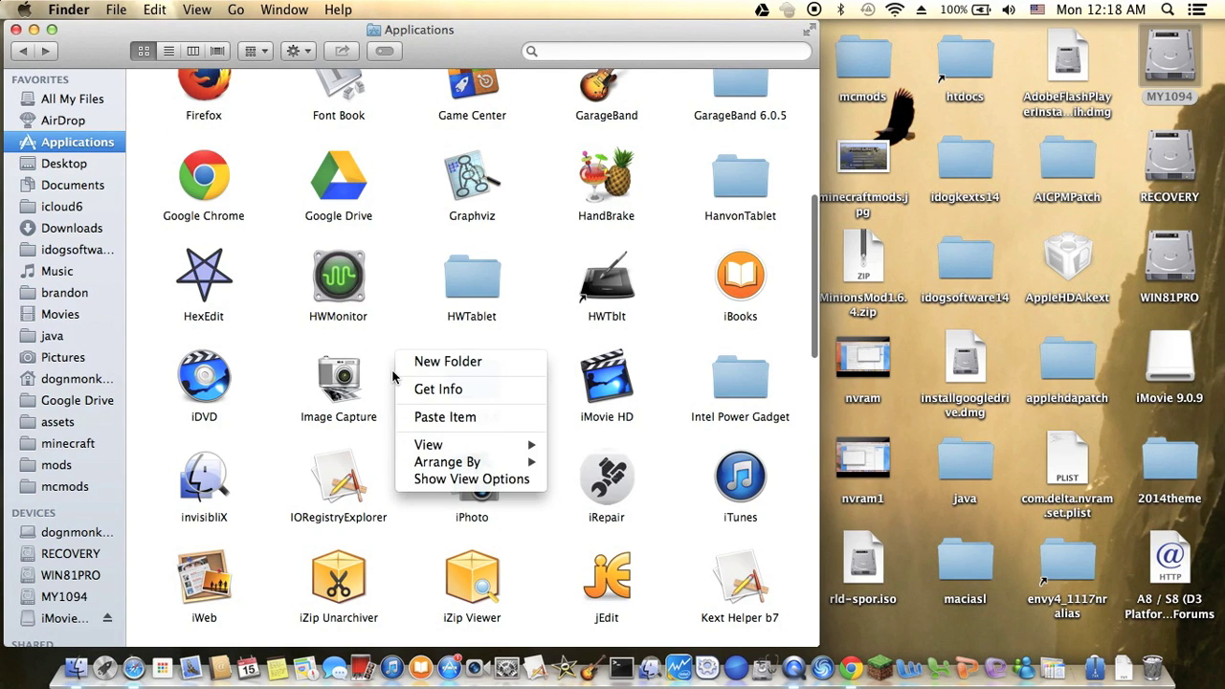
left_click(420, 418)
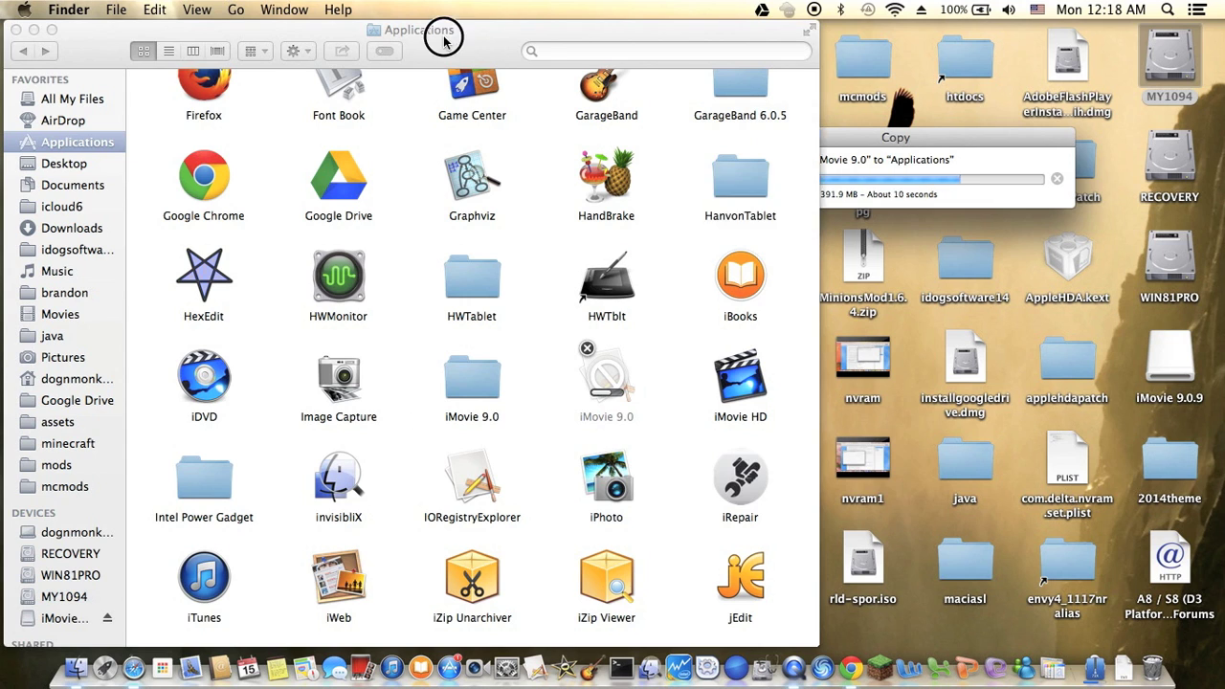
Rename the pasted iMovie 9.0 copy to plain 'iMovie'.
left_click_drag(443, 36, 519, 36)
left_click(828, 153)
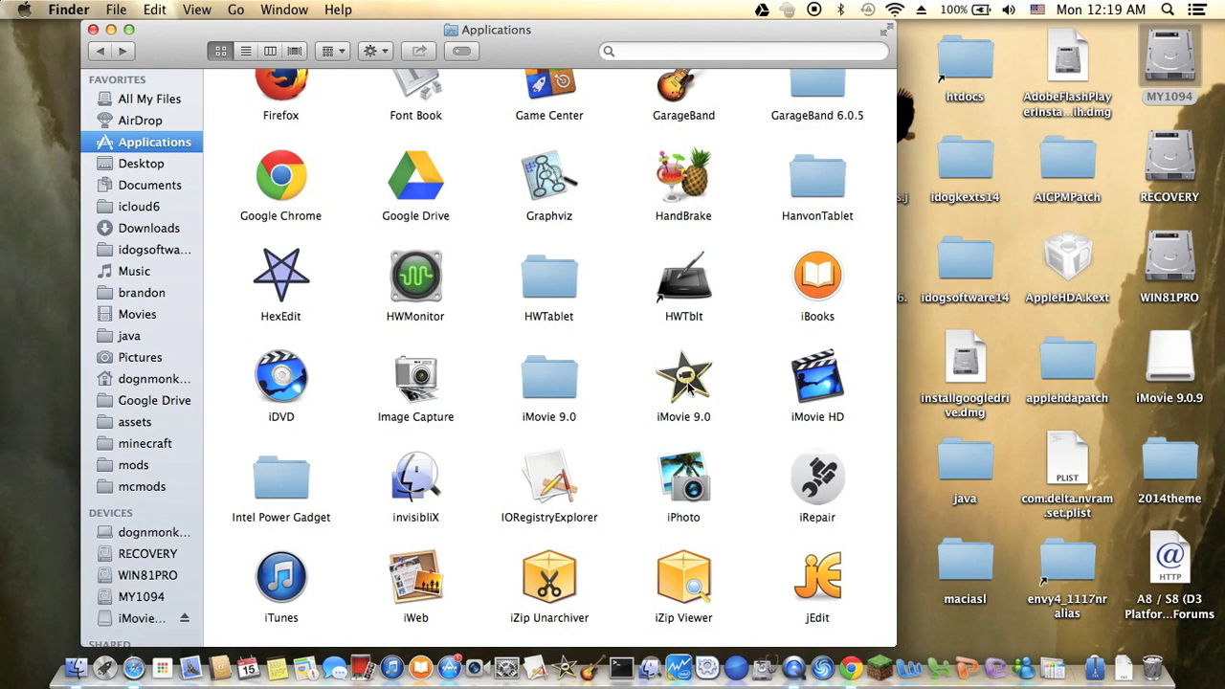
left_click(688, 397)
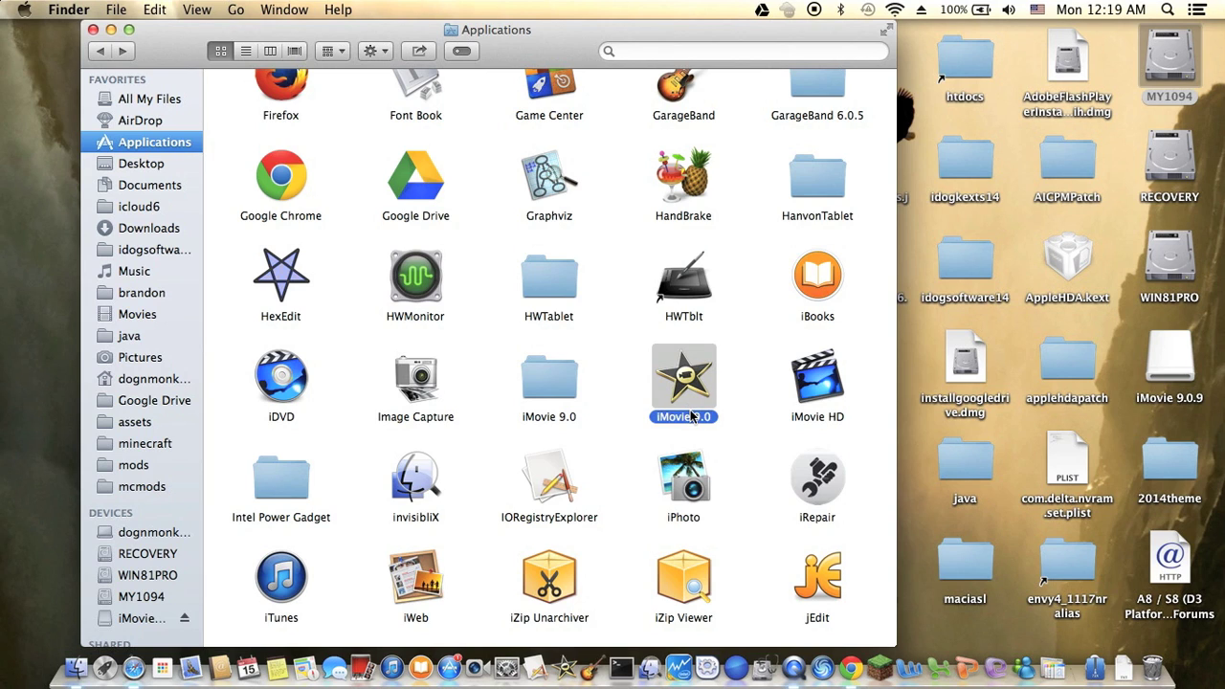
left_click(690, 413)
key("Right")
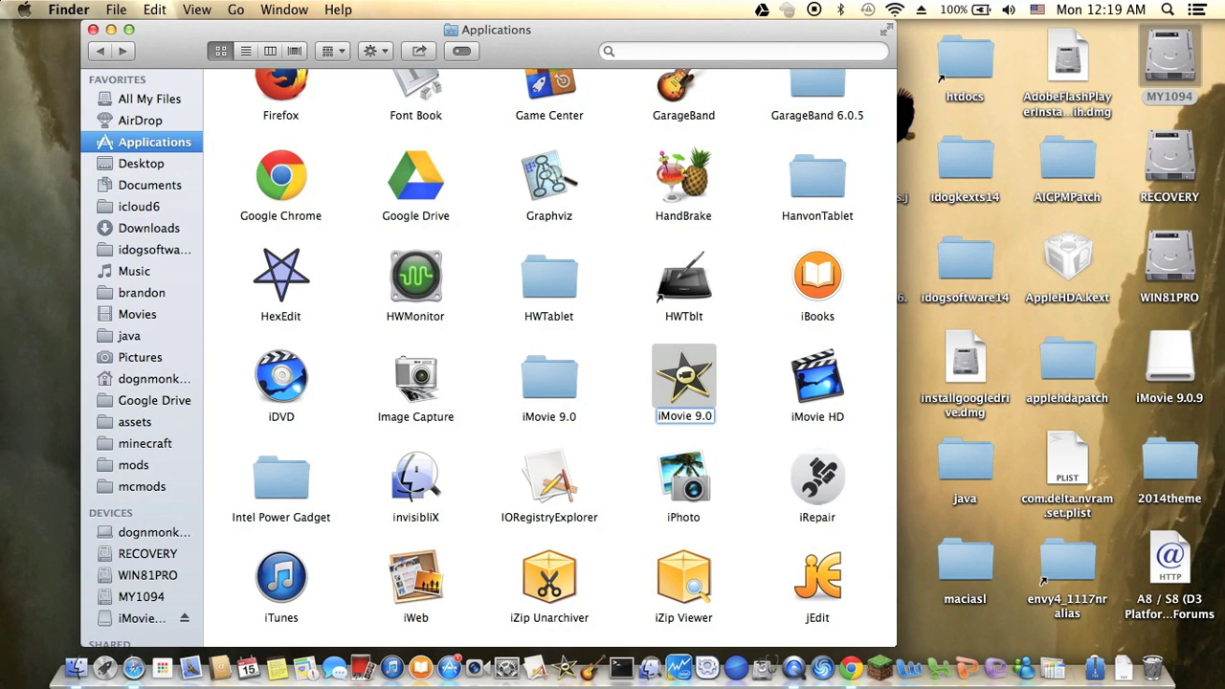
key("BackSpace")
key("BackSpace")
key("BackSpace")
key("BackSpace")
key("Return")
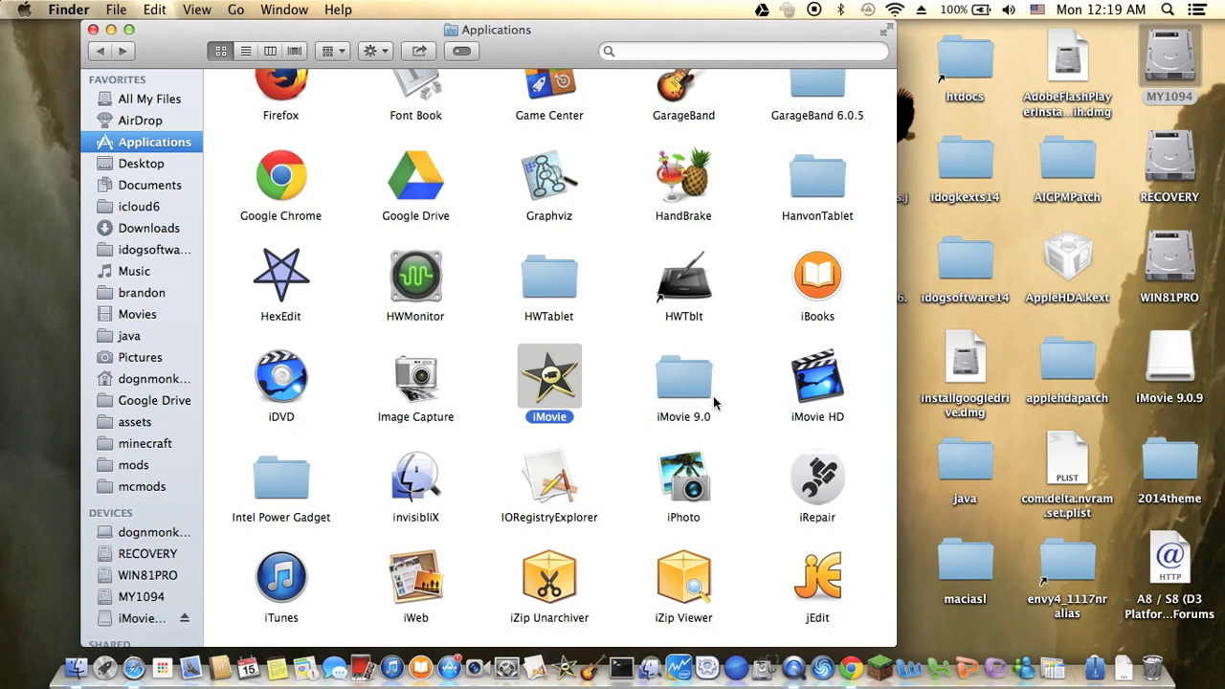
Launch the iMovie 9.0.9 update installer from its disk and accept the license agreement.
double_click(1158, 369)
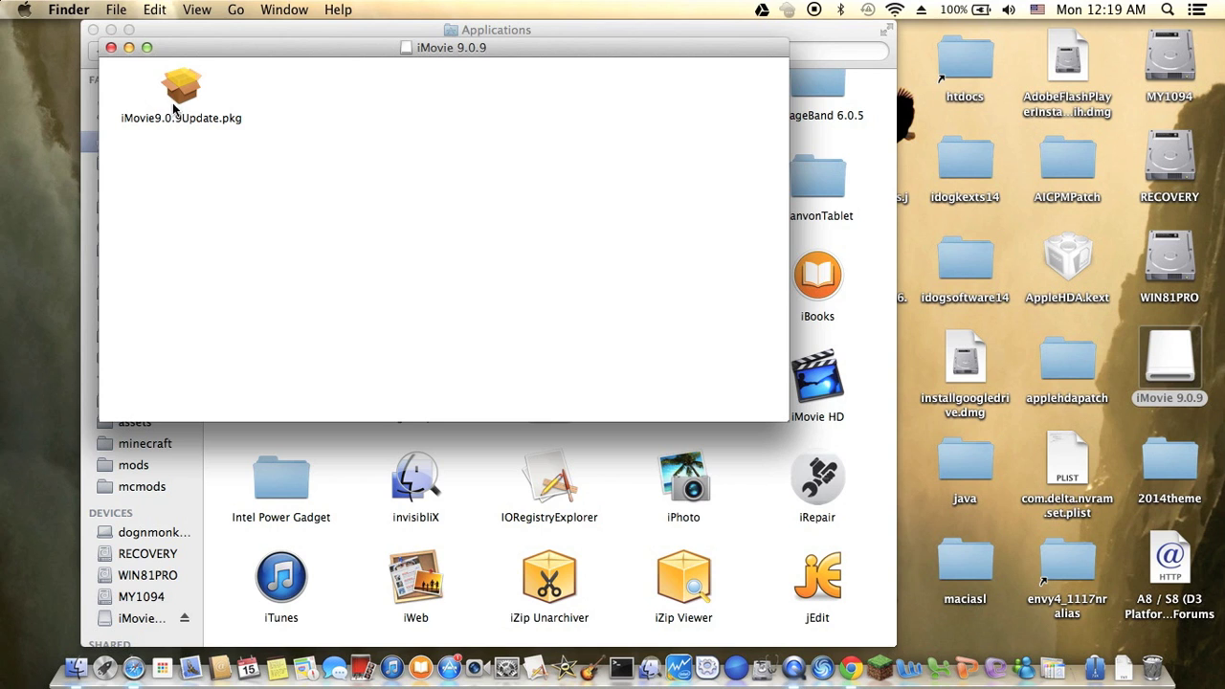
double_click(177, 96)
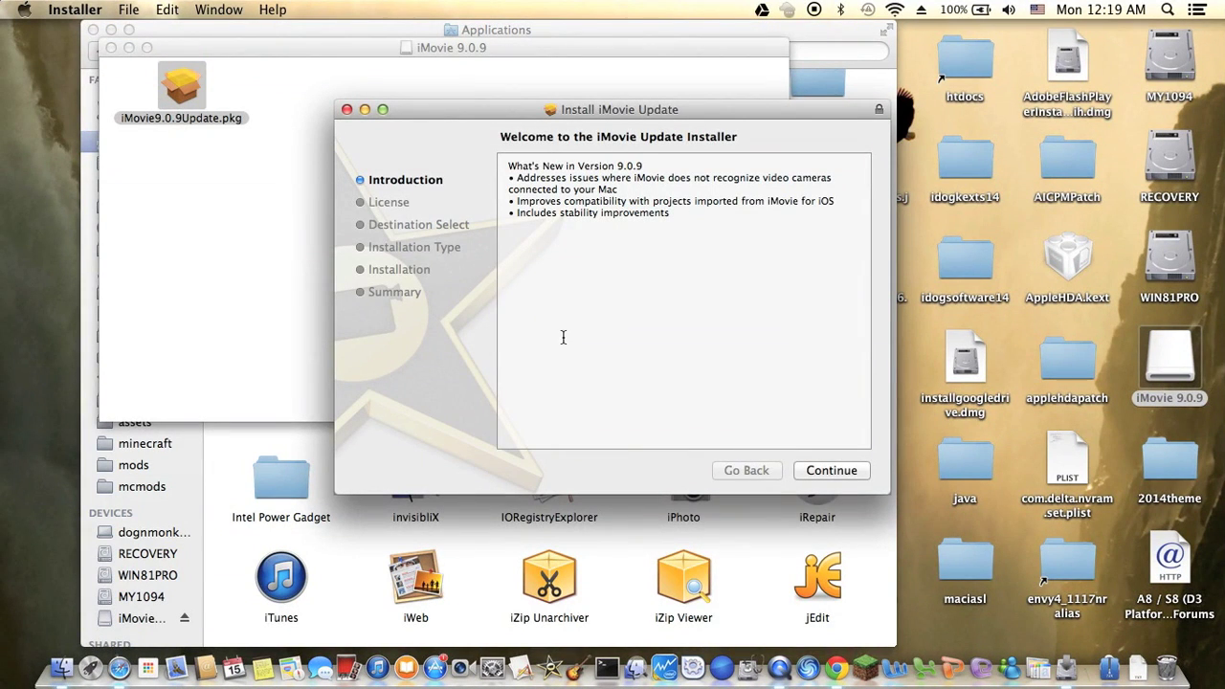
left_click(821, 471)
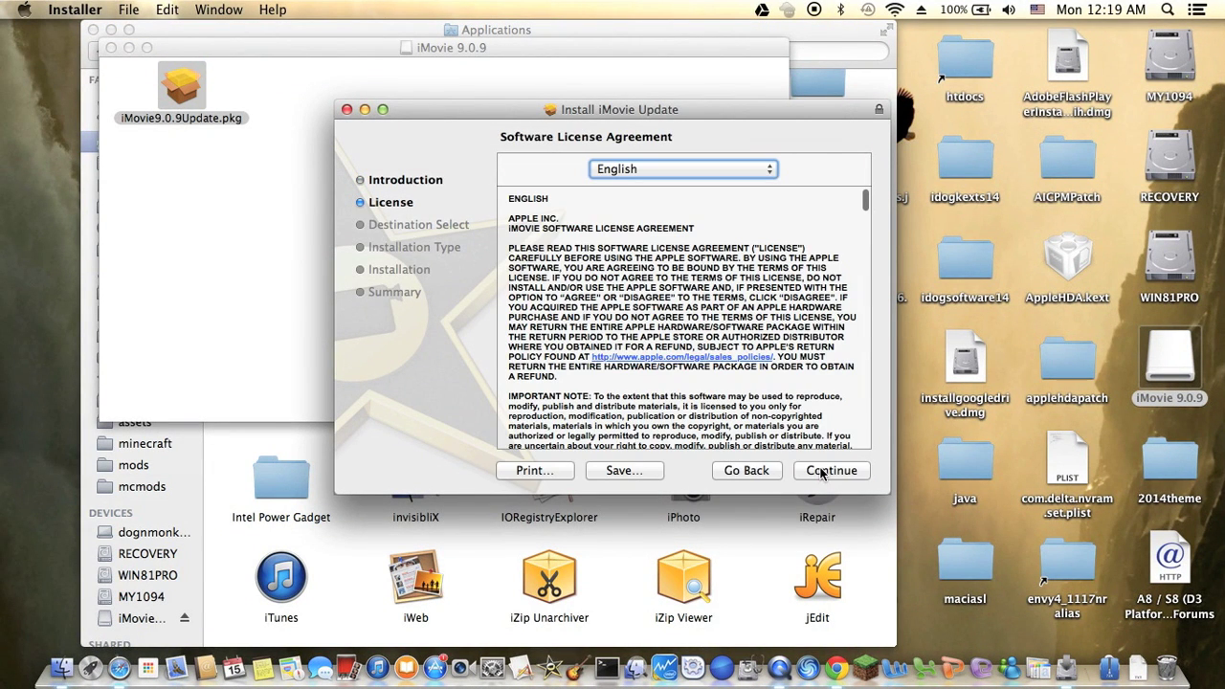
left_click(821, 471)
left_click(793, 256)
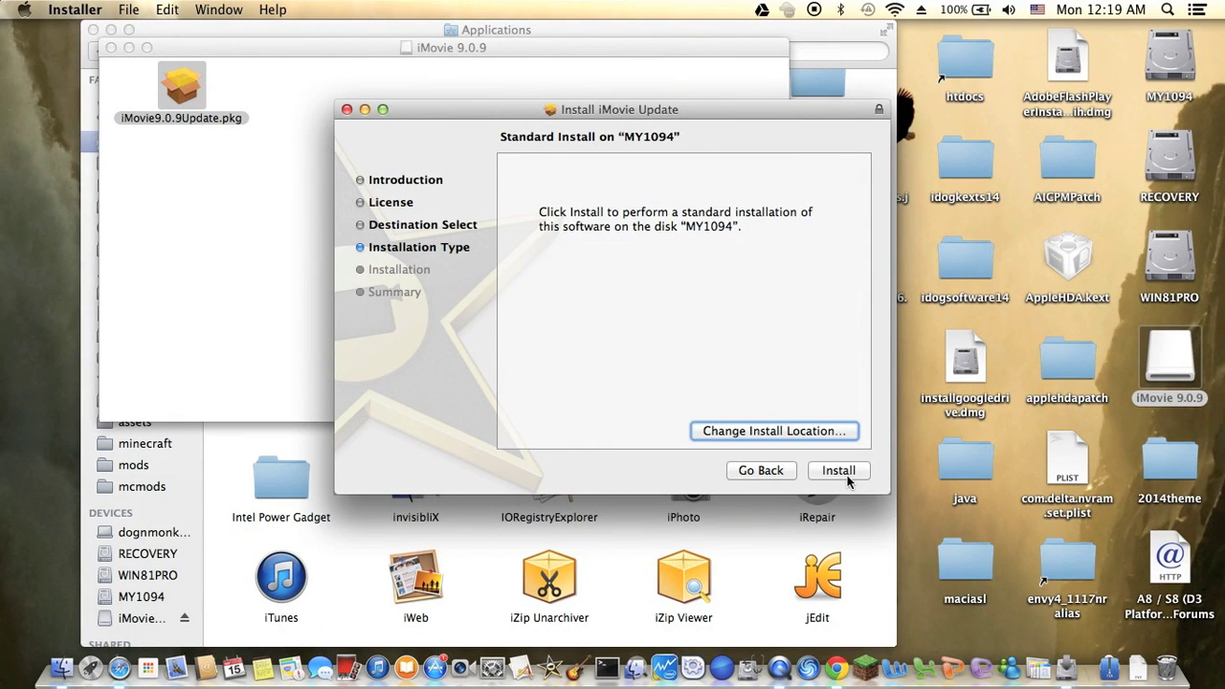
Install the update onto MY1094 with the administrator password and close the finished installer.
left_click(847, 472)
type("••")
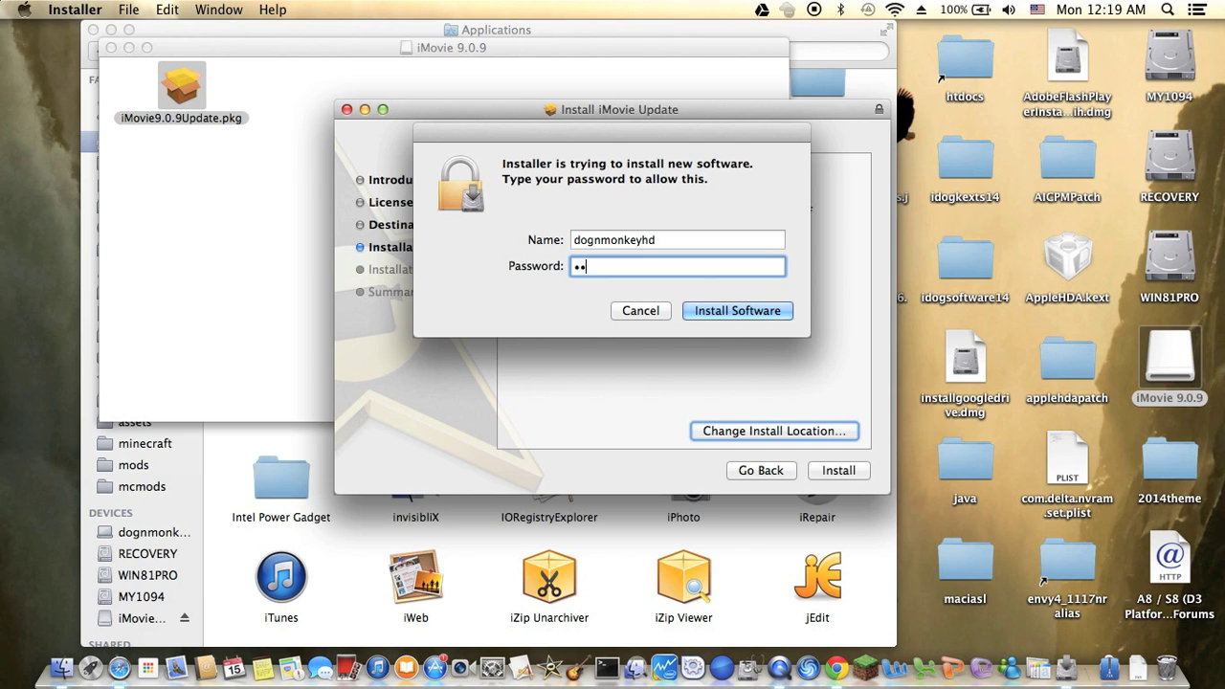
type("•••")
key("Return")
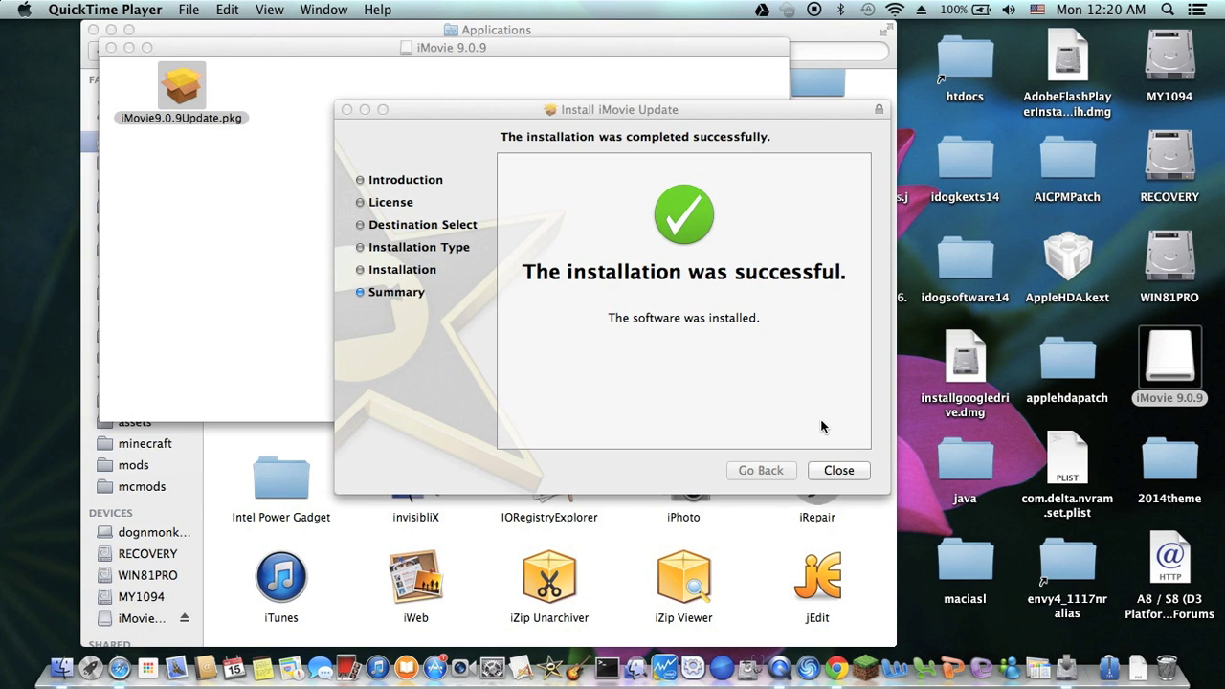
left_click(848, 472)
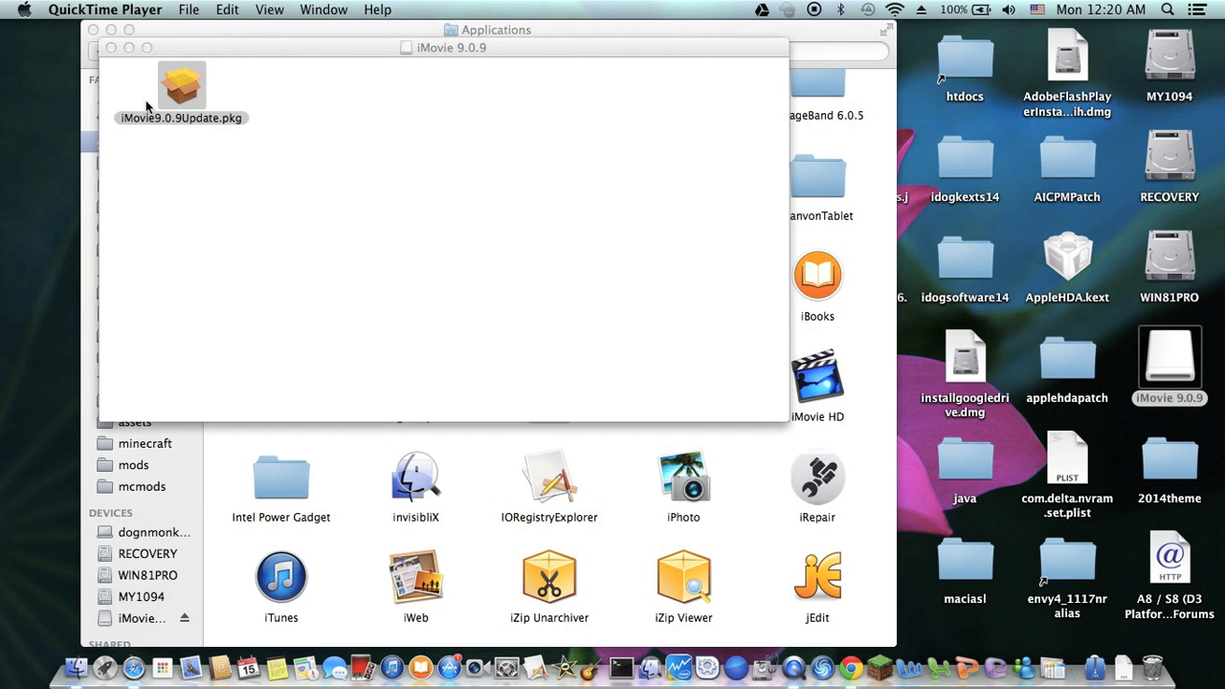
Close the Applications and update disk windows, then launch iMovie from MY1094's Applications folder.
left_click(93, 30)
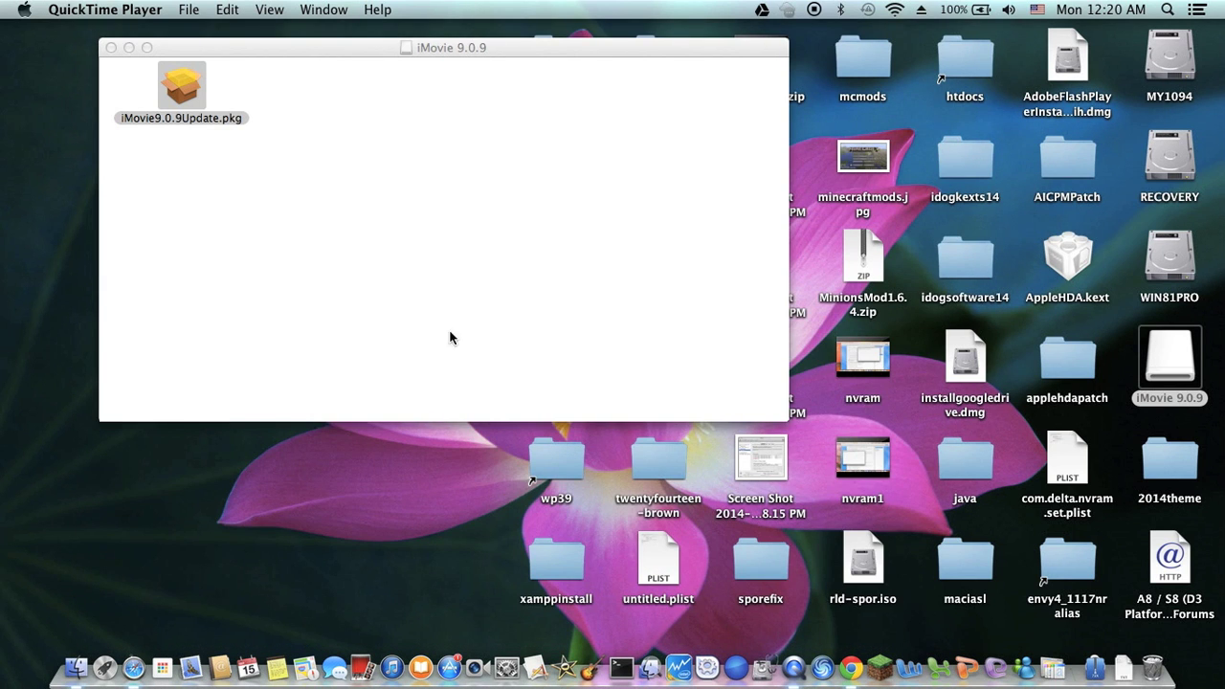
left_click(111, 48)
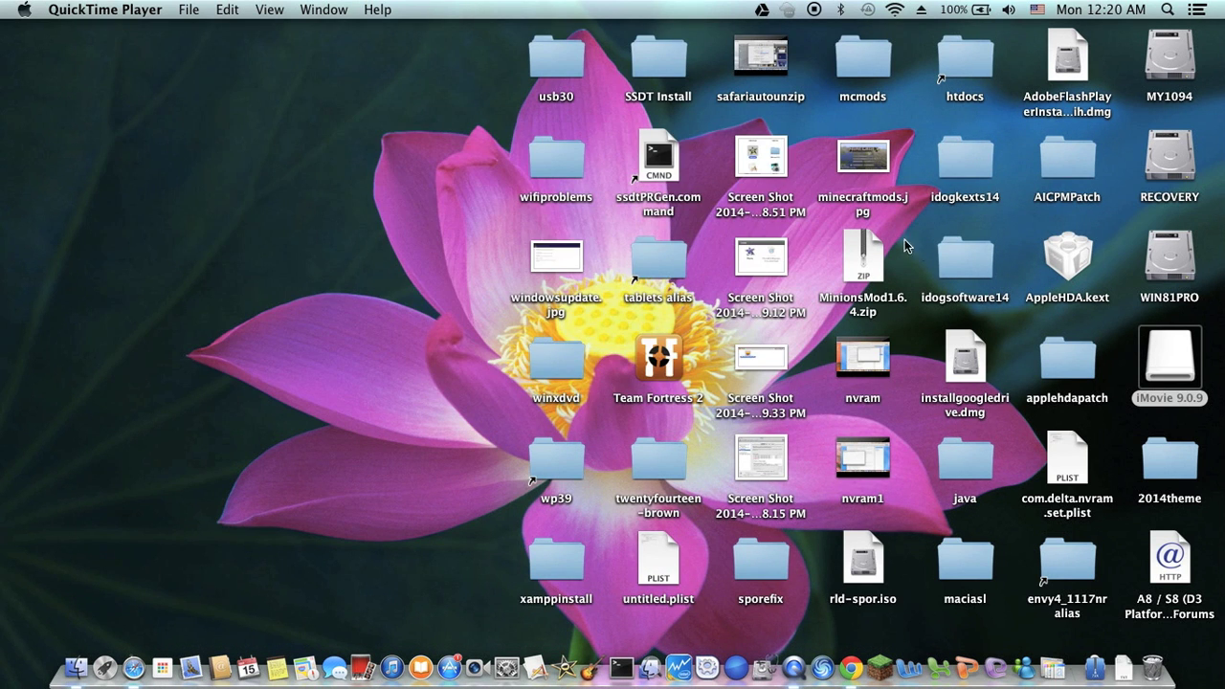
double_click(1175, 58)
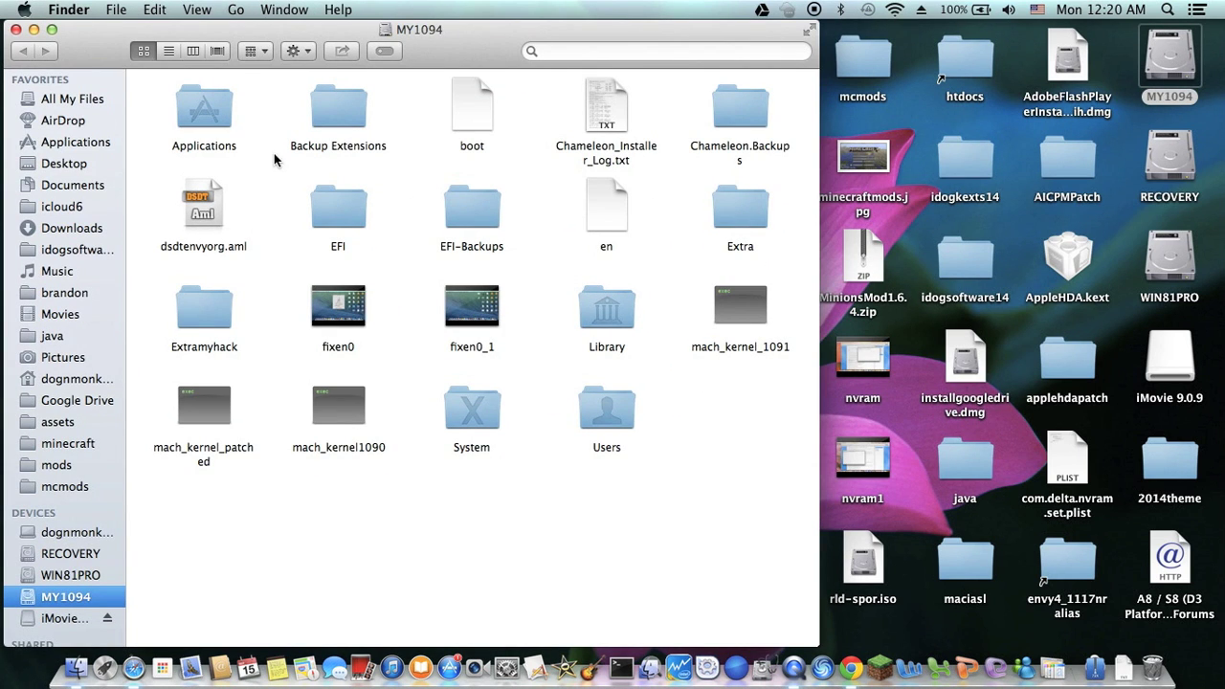
double_click(212, 132)
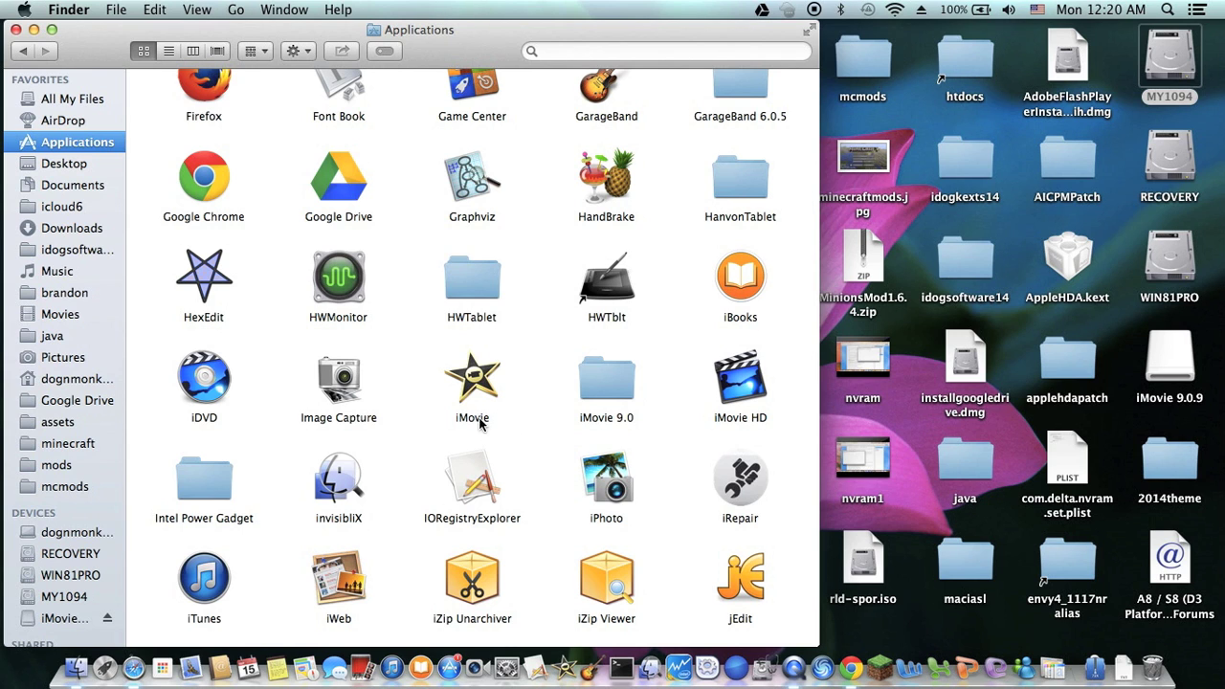
double_click(478, 386)
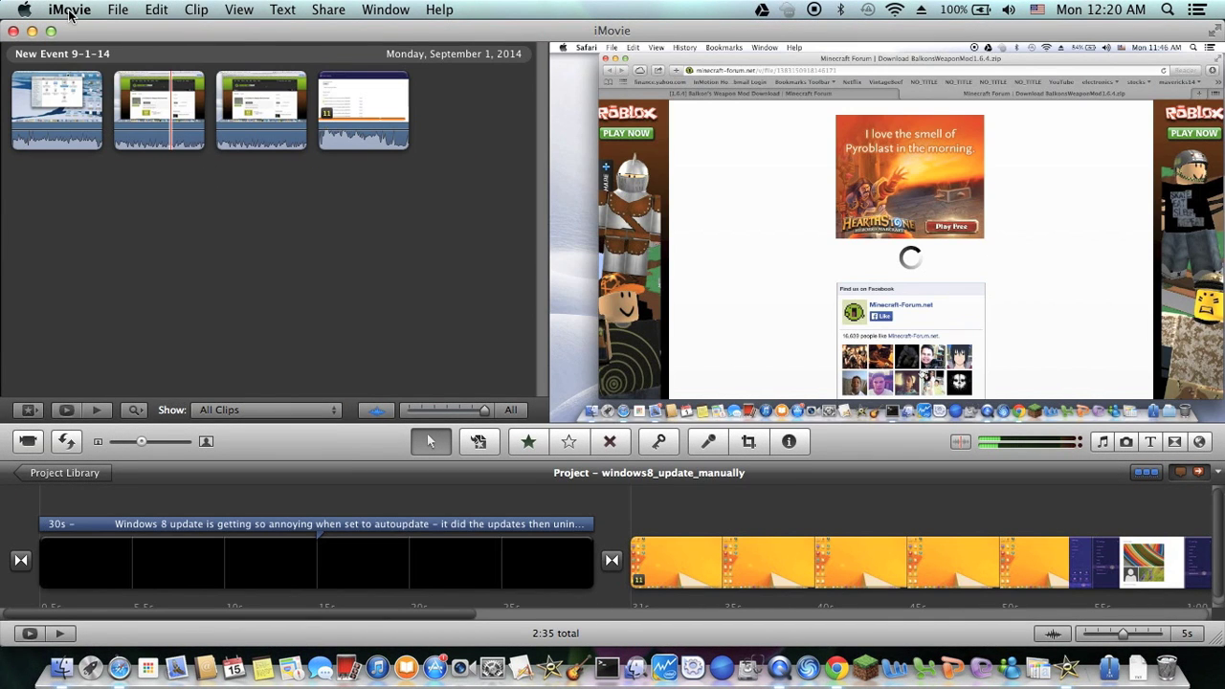
Confirm in About iMovie that the version is 9.0.9 (1795), then quit iMovie.
left_click(69, 14)
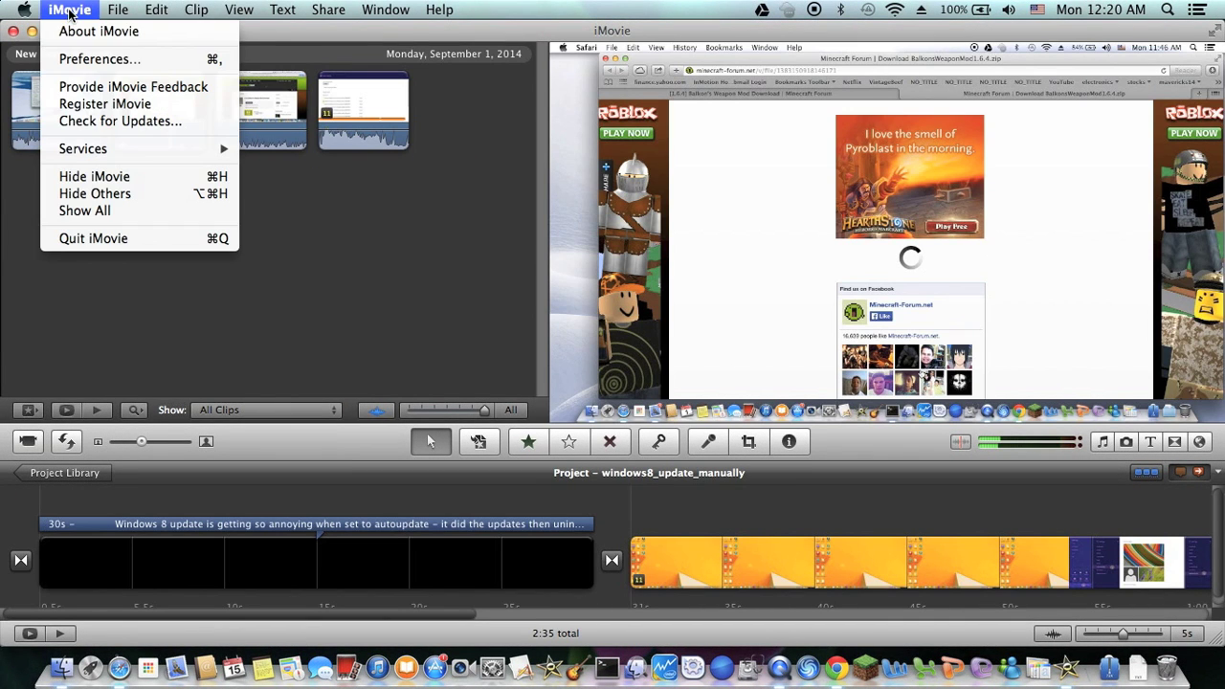
left_click(72, 32)
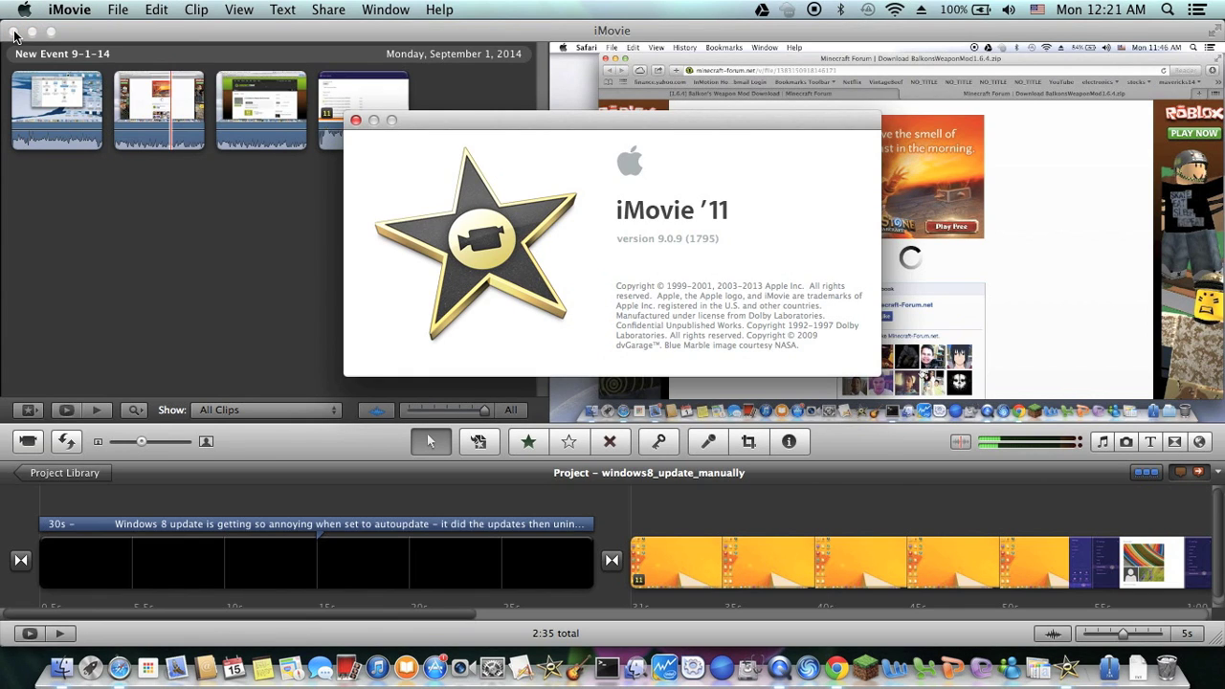
left_click(355, 121)
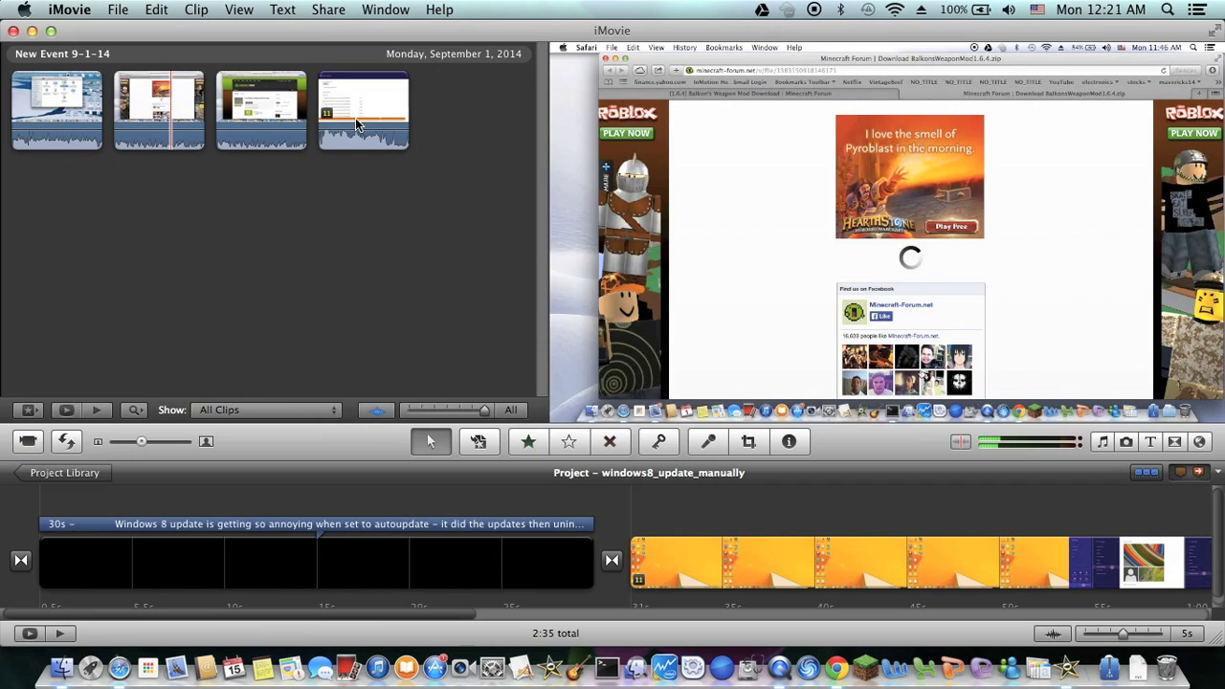
left_click(13, 30)
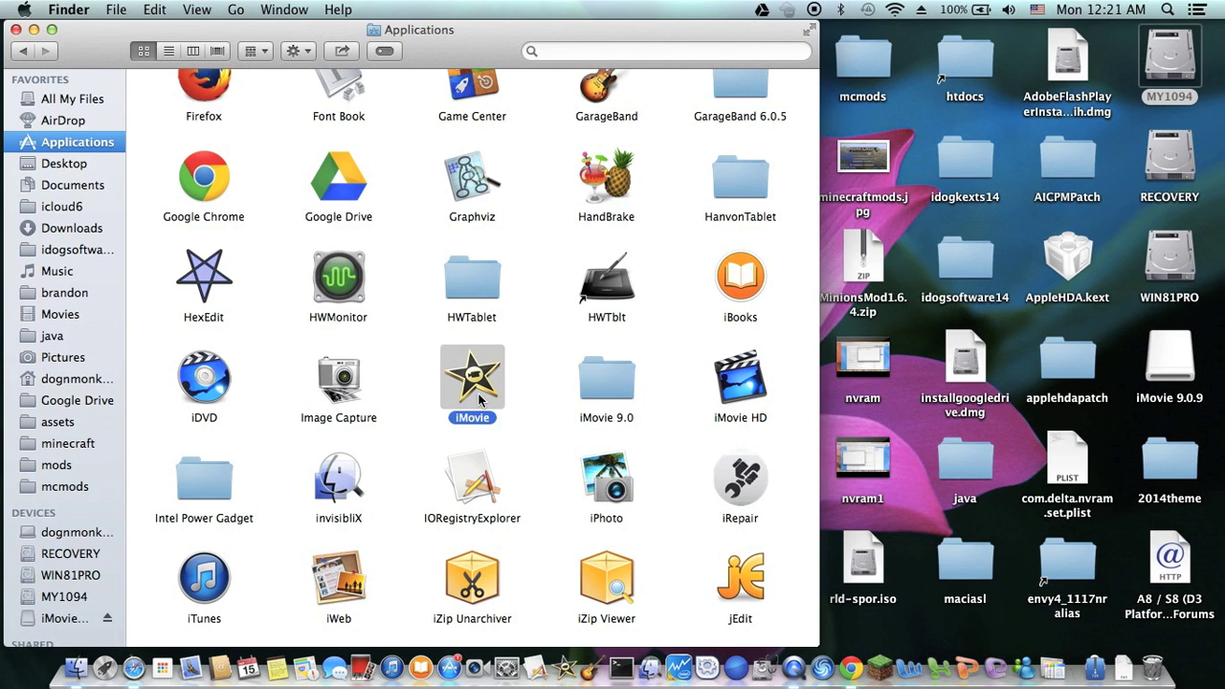
Move the updated iMovie into the iMovie 9.0 folder, authorising the move.
left_click_drag(481, 400, 615, 380)
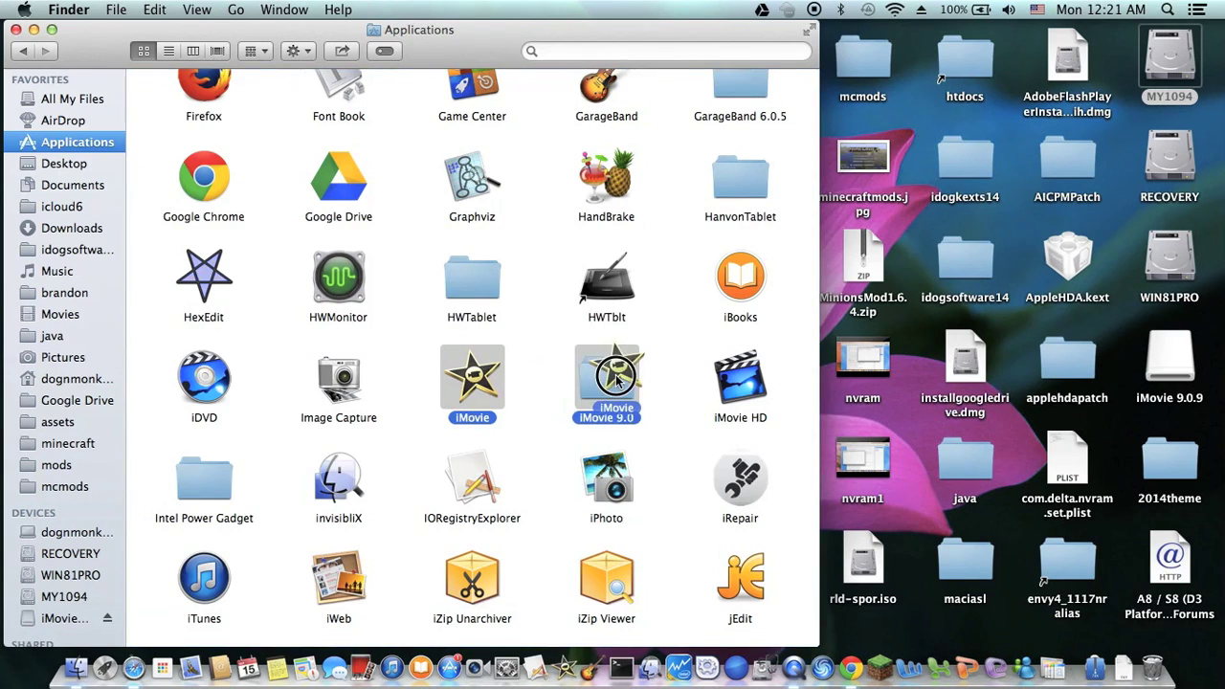
left_click_drag(615, 380, 616, 380)
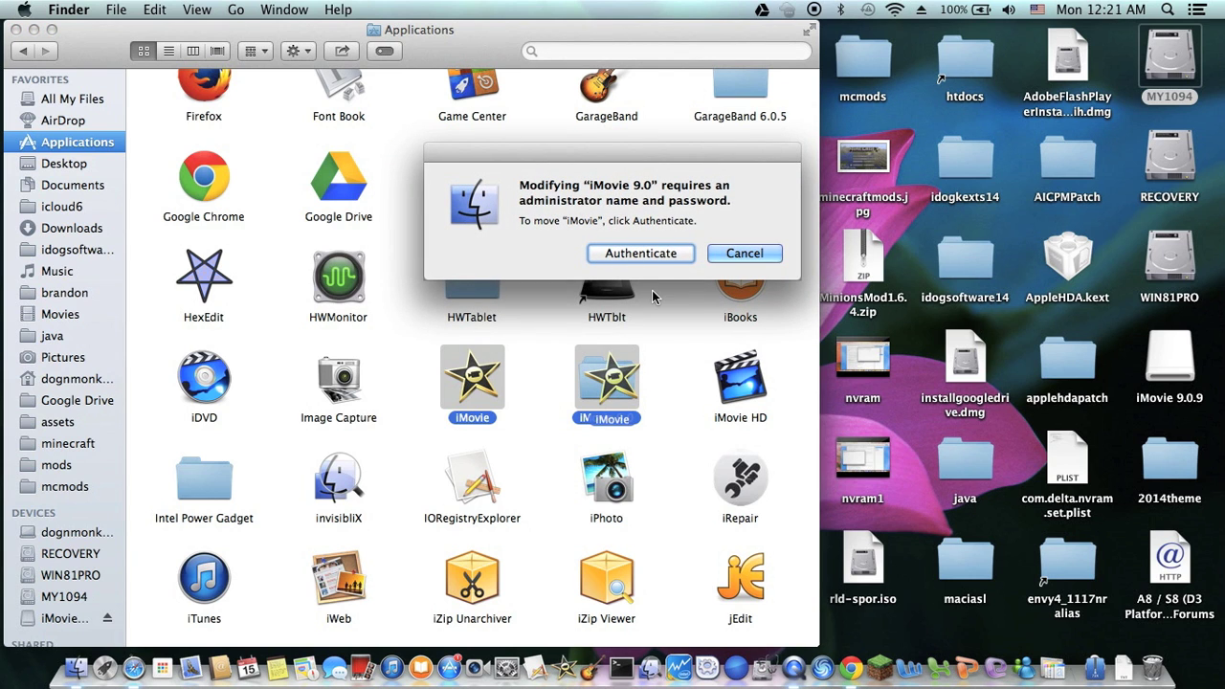
left_click(660, 256)
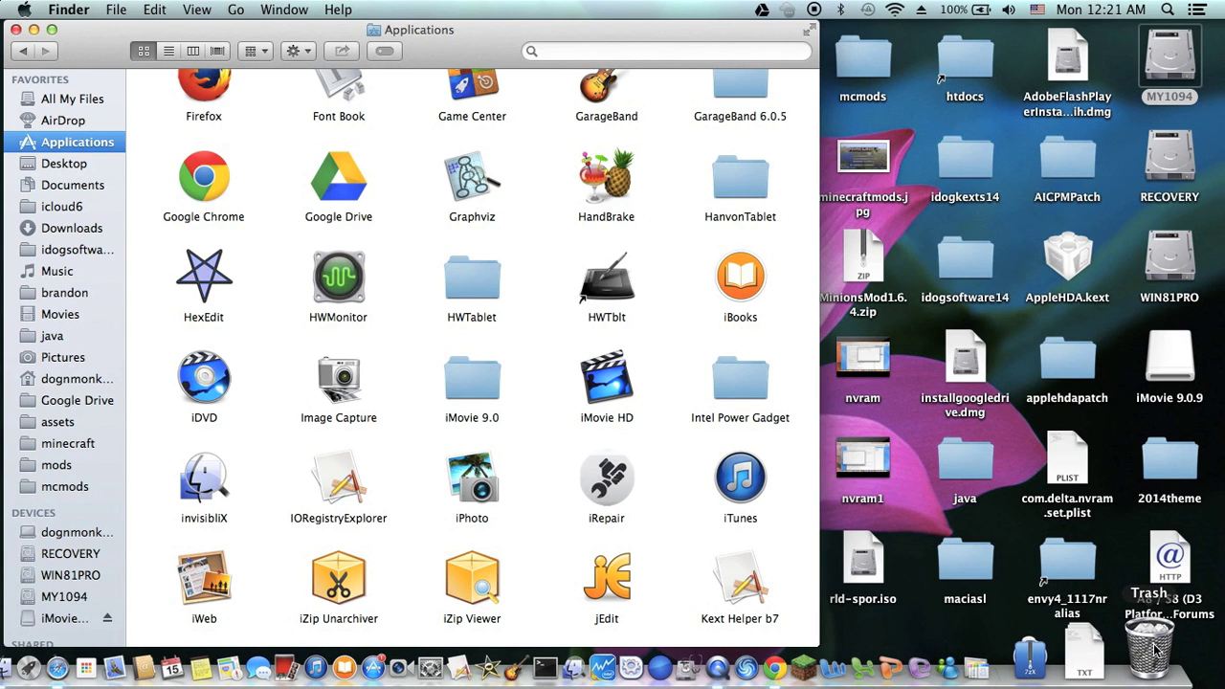
Put the trashed iMovie back into Applications using the administrator password.
left_click(1154, 651)
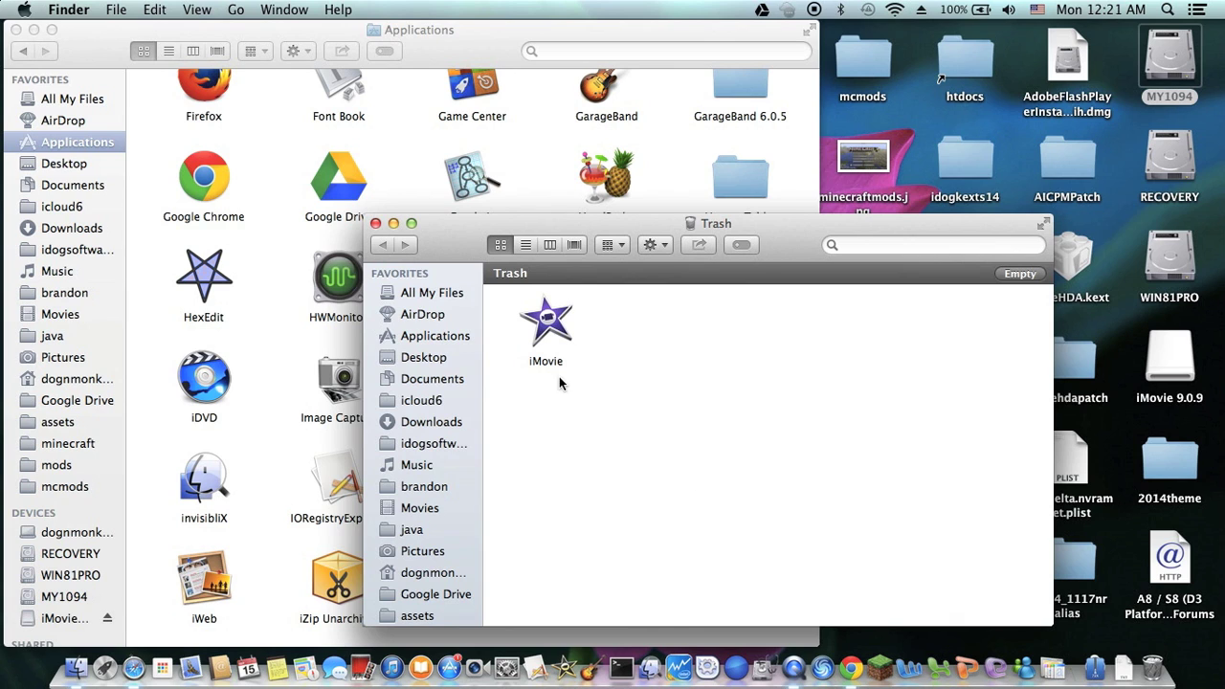
left_click(549, 331)
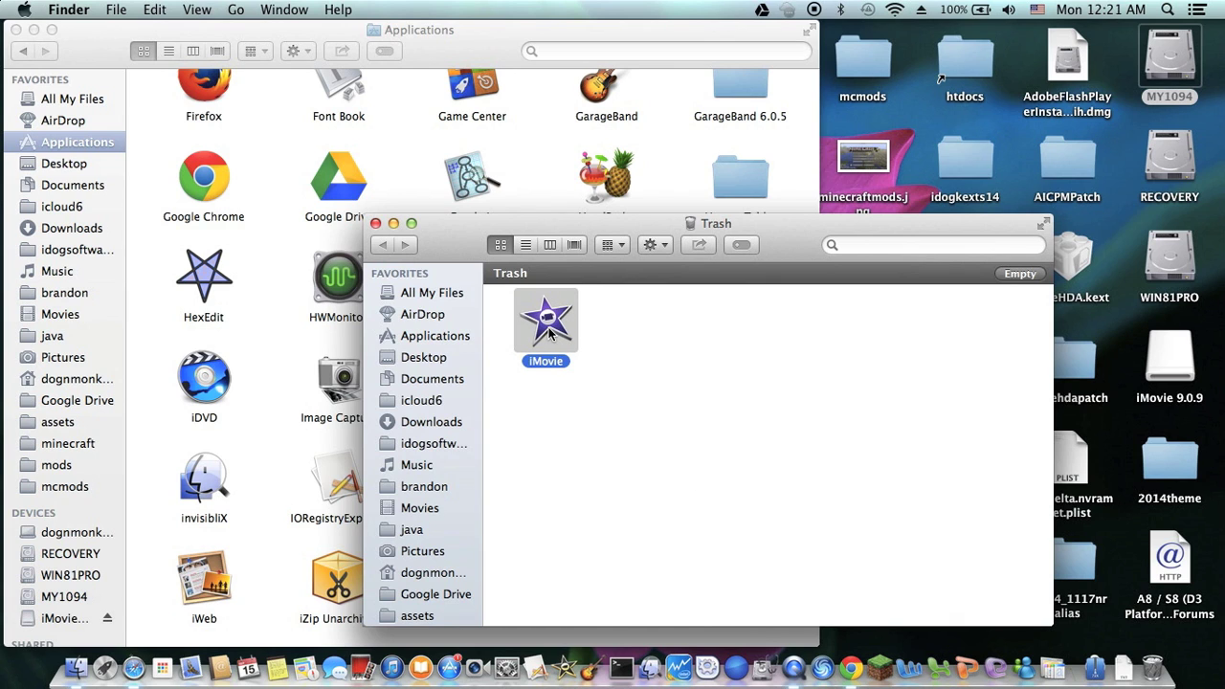
right_click(549, 333)
left_click(569, 339)
type("••")
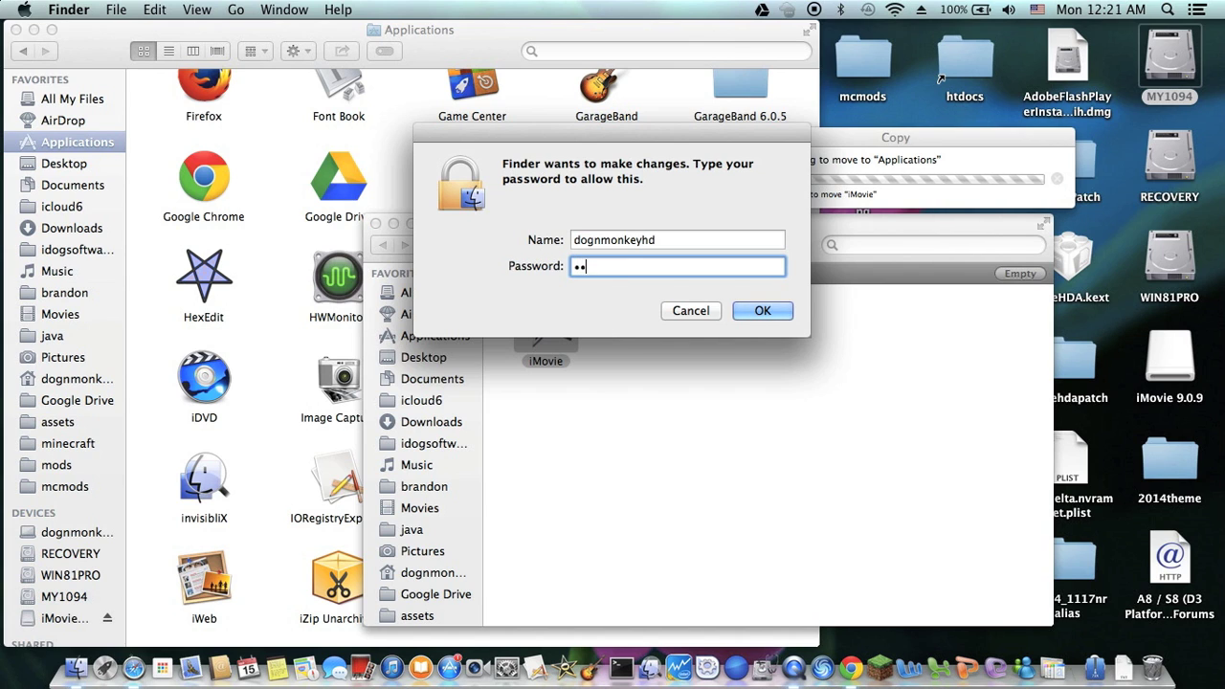
type("••••")
key("Return")
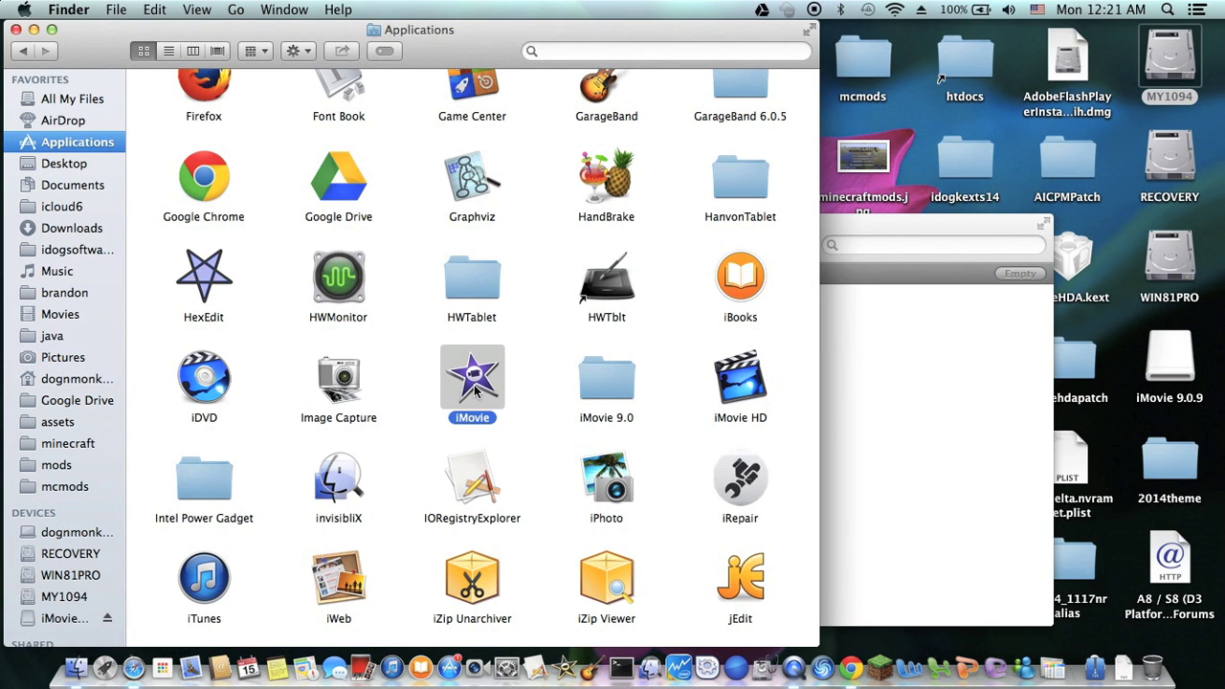
Open the iMovie 9.0 folder and check its iMovie and iMovie 9.0 entries.
double_click(616, 393)
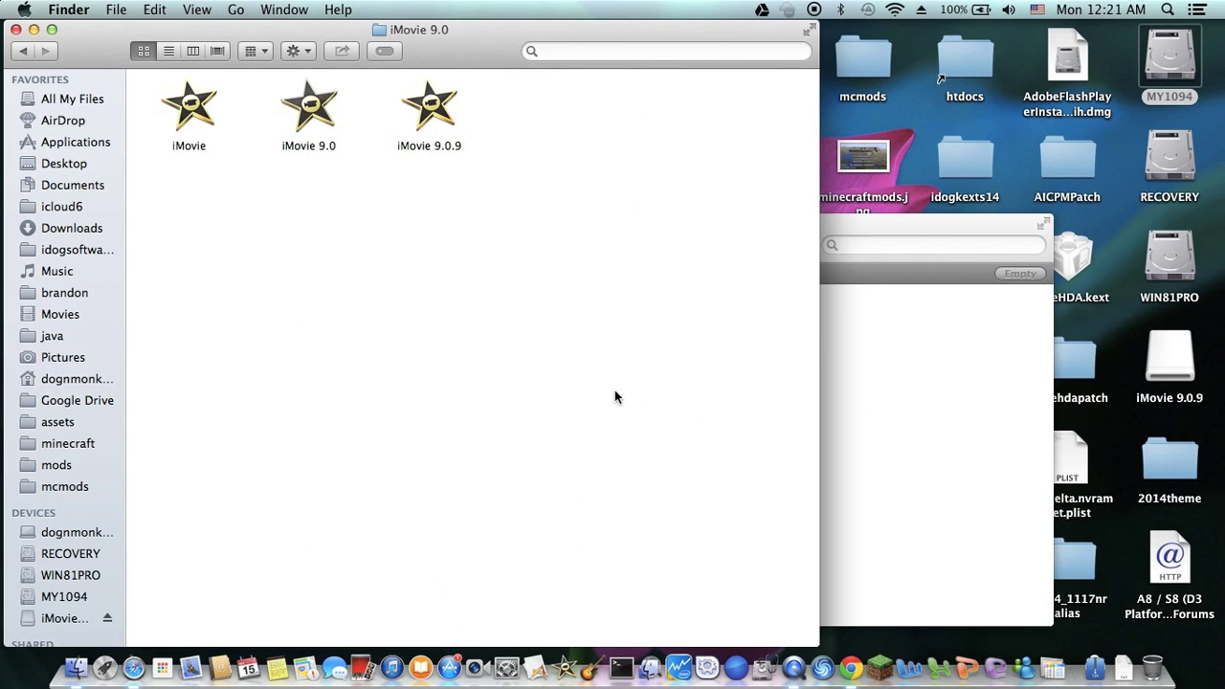
left_click(189, 115)
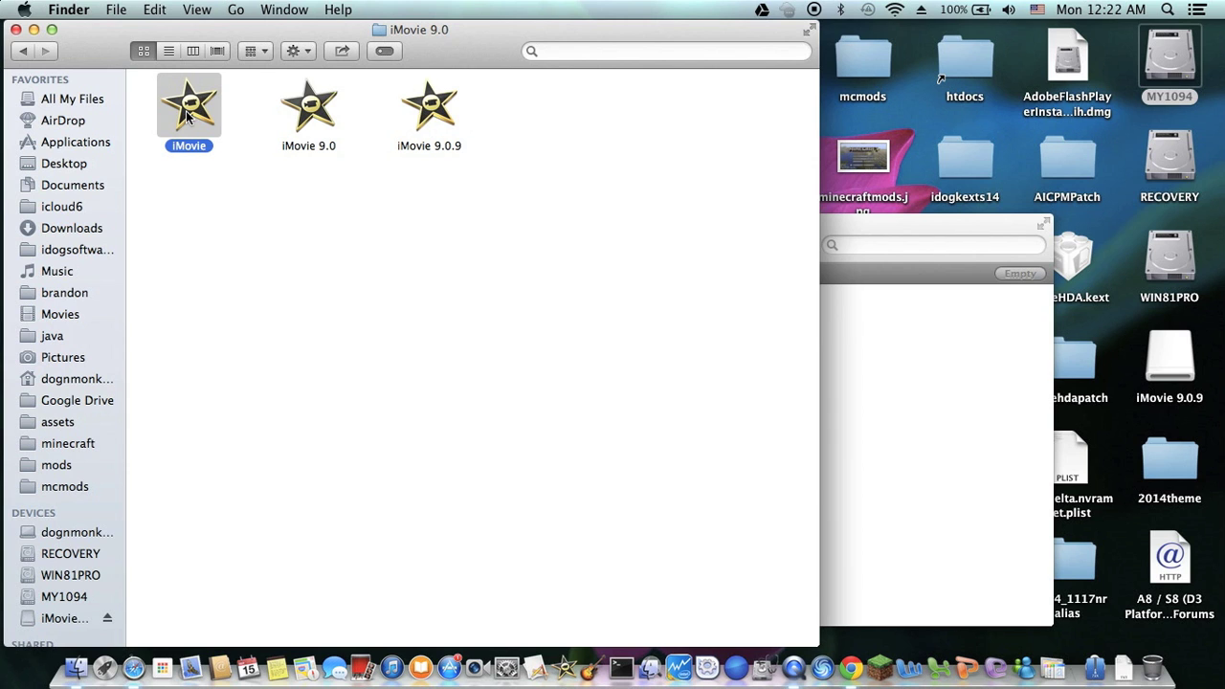
left_click(311, 110)
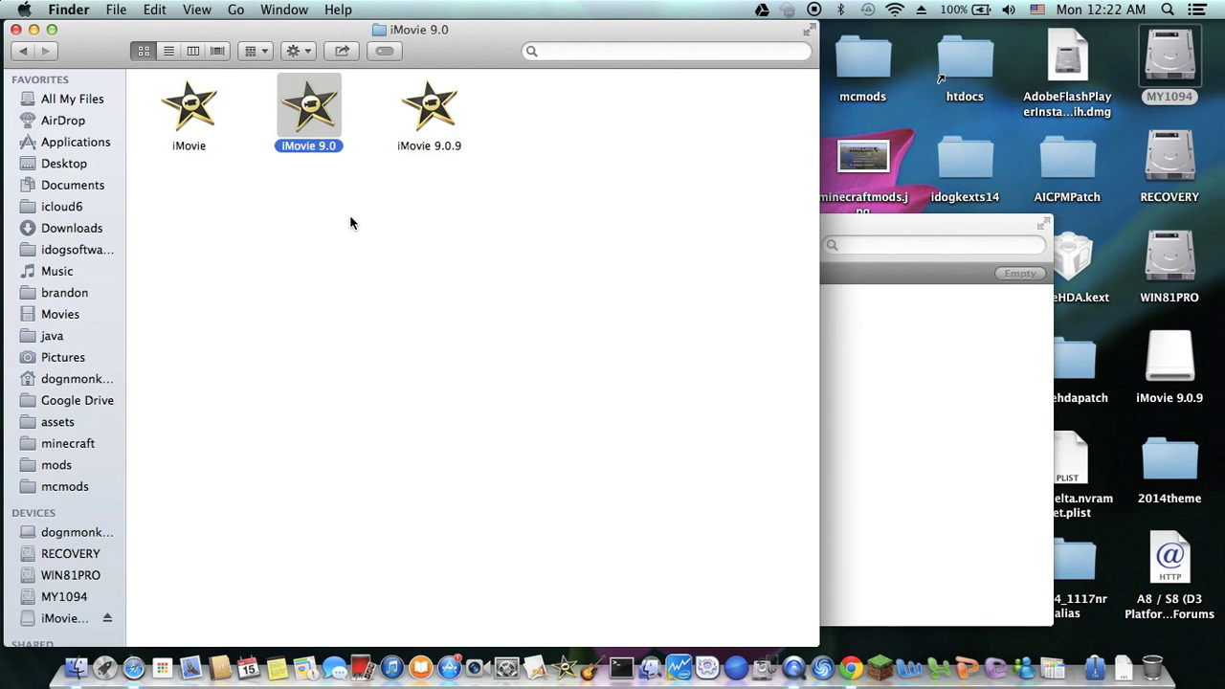